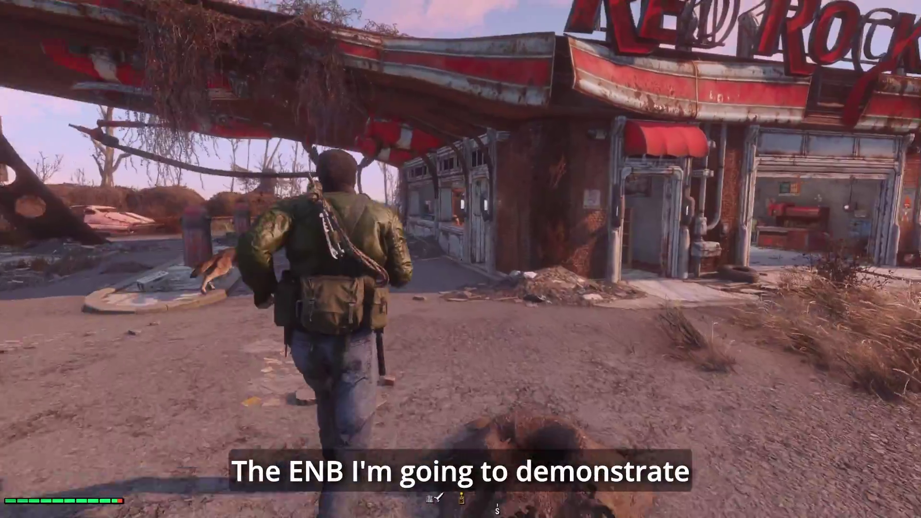
Let the Fallout 4 intro footage finish, then bring up the Nexus Mods home page
key("w")
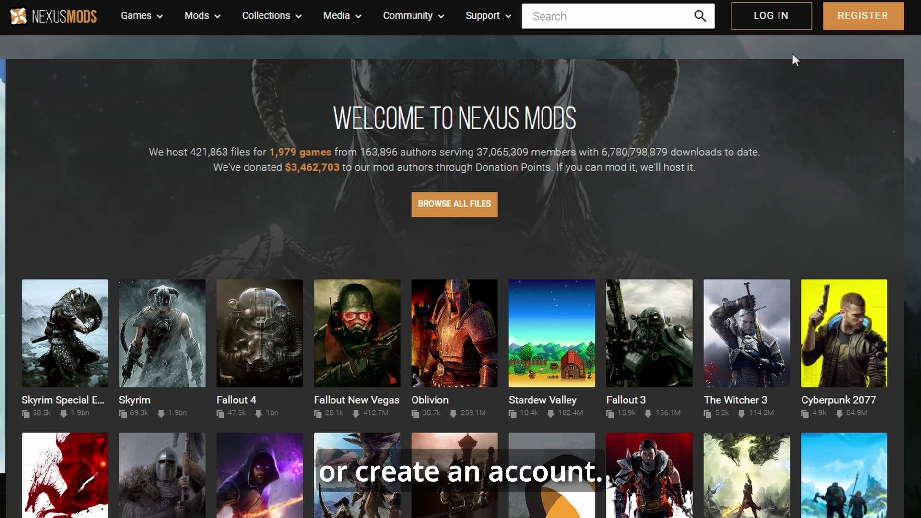
Sign in to Nexus Mods with the existing account and search for 'ghost enb'
left_click(787, 27)
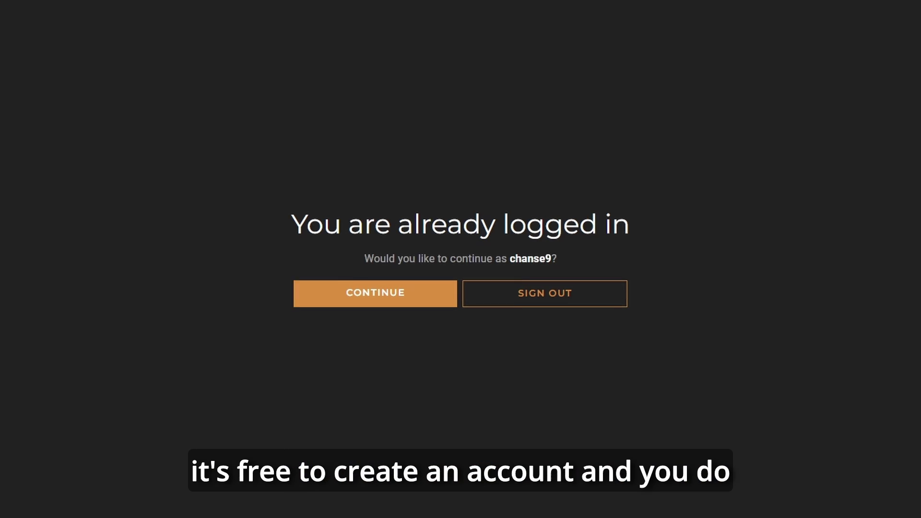
left_click(370, 289)
left_click(585, 18)
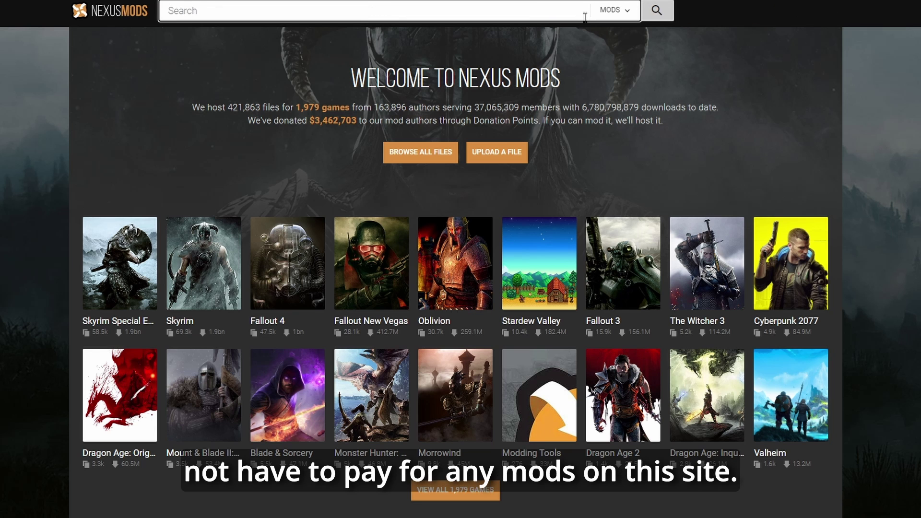
type("ghost enb")
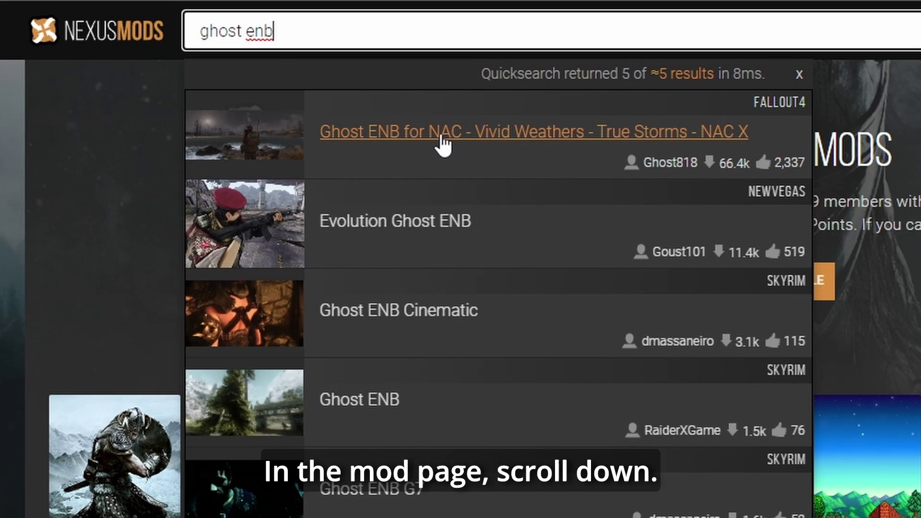
Open the Ghost ENB for NAC page and read its instructions and requirements, including ENB Binaries
left_click(443, 144)
scroll(461, 288, "down", 5)
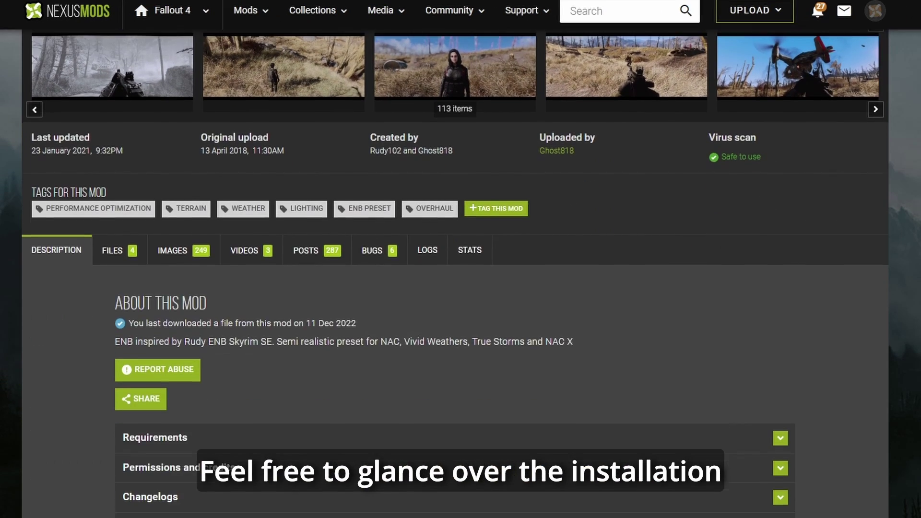
scroll(455, 274, "down", 10)
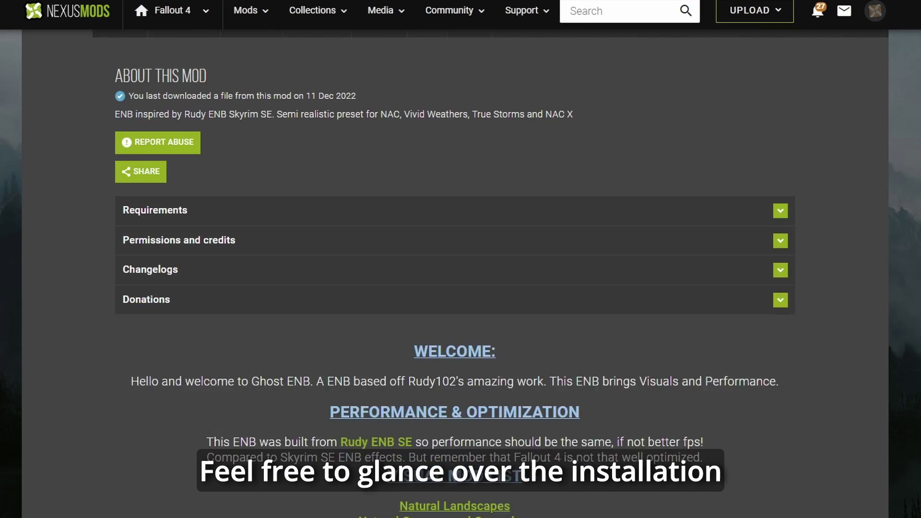
scroll(455, 274, "down", 4)
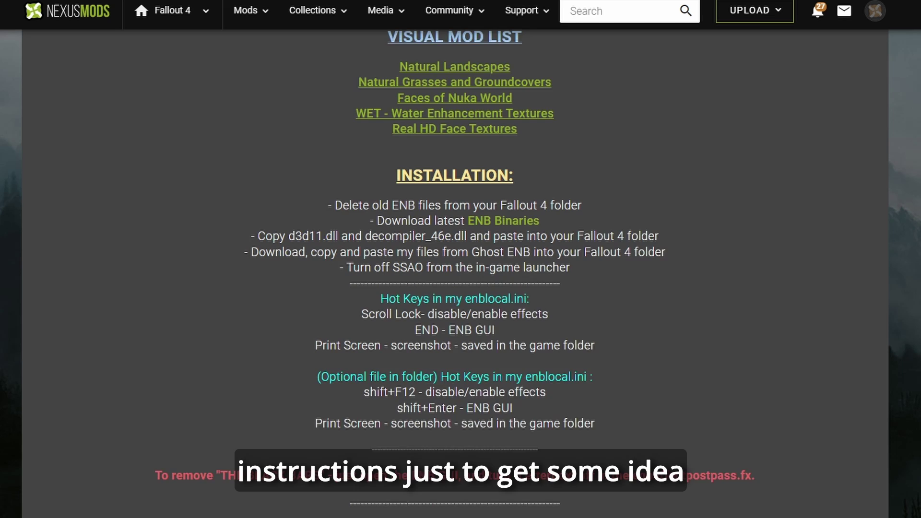
scroll(663, 285, "up", 15)
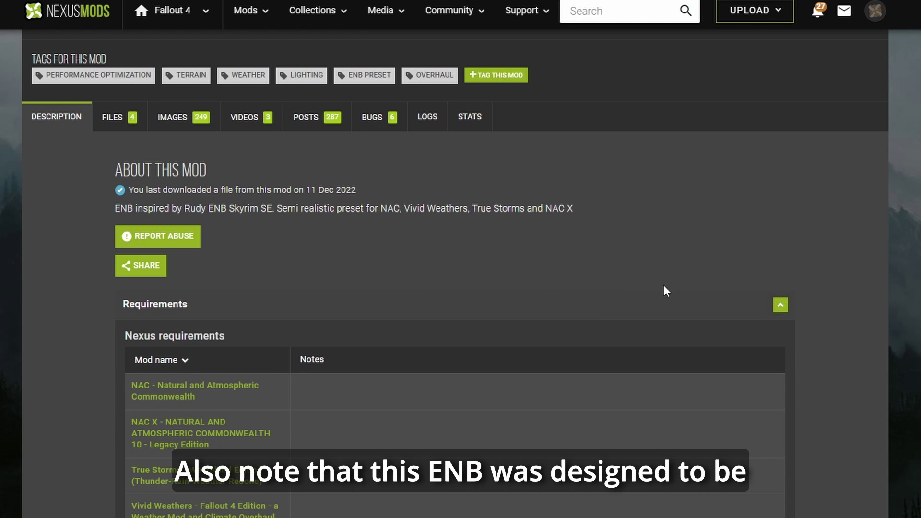
scroll(914, 271, "down", 1)
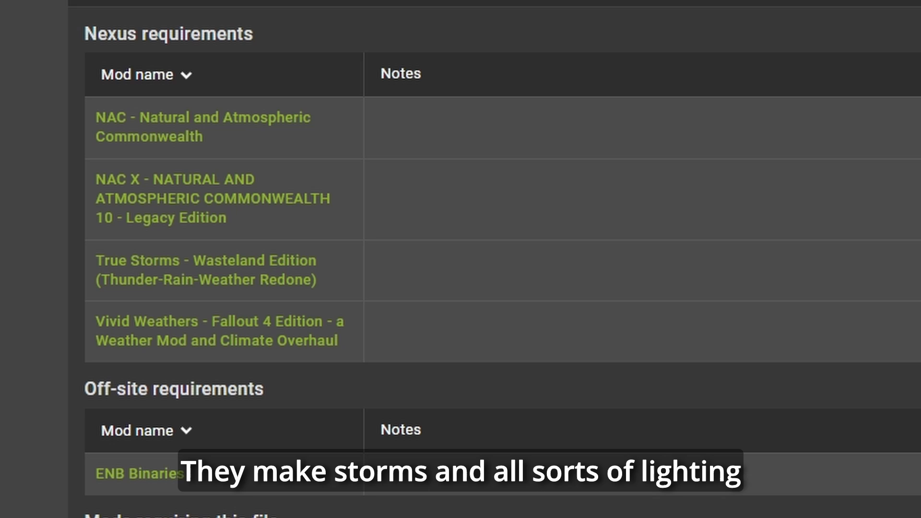
scroll(216, 402, "down", 3)
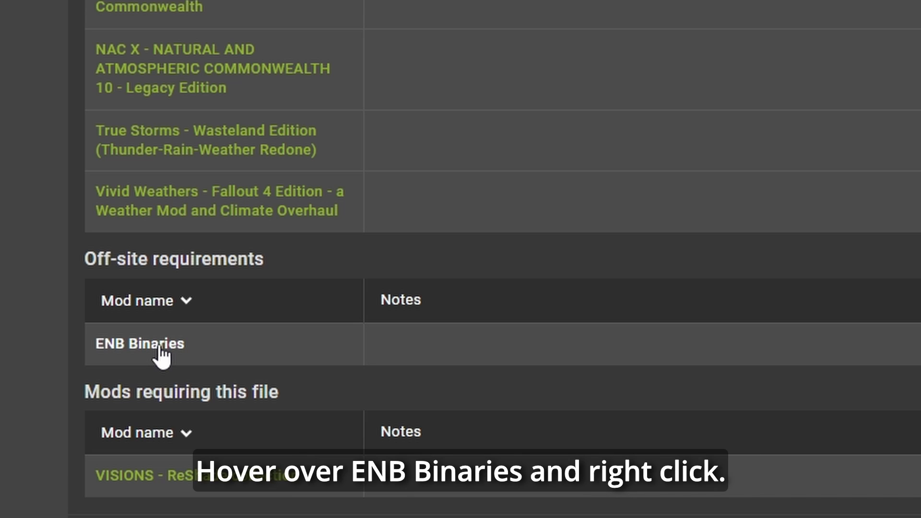
Open the ENB Binaries link in a new tab to reach the ENBSeries Fallout 4 downloads
right_click(160, 348)
left_click(199, 368)
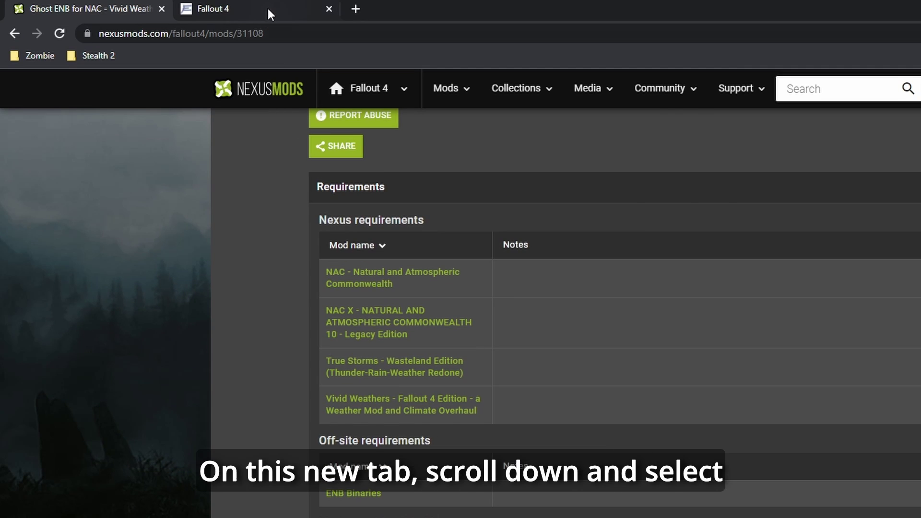
left_click(268, 8)
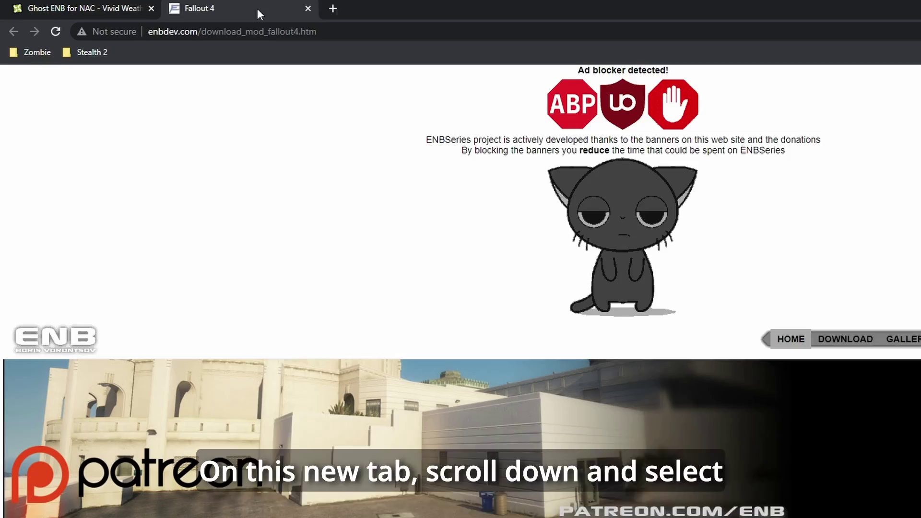
scroll(299, 154, "down", 2)
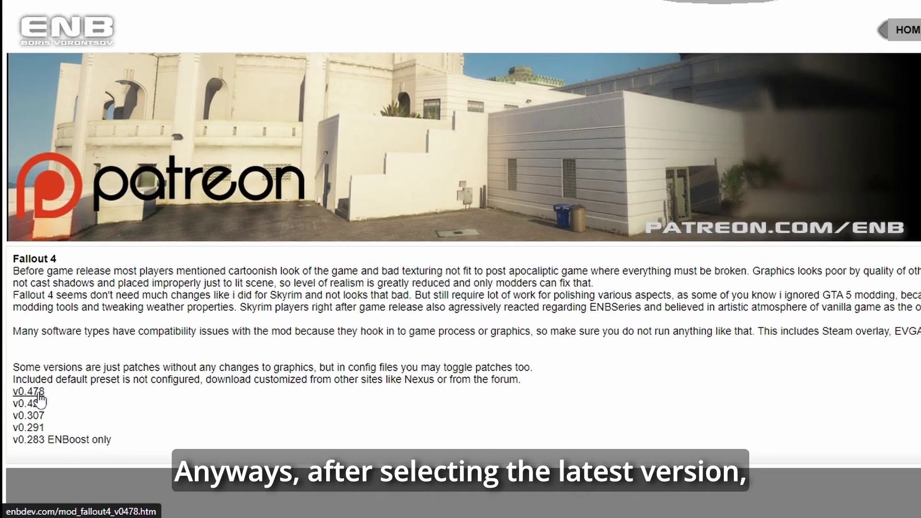
Open the v0.478 release page and start downloading the ENB binaries
left_click(41, 391)
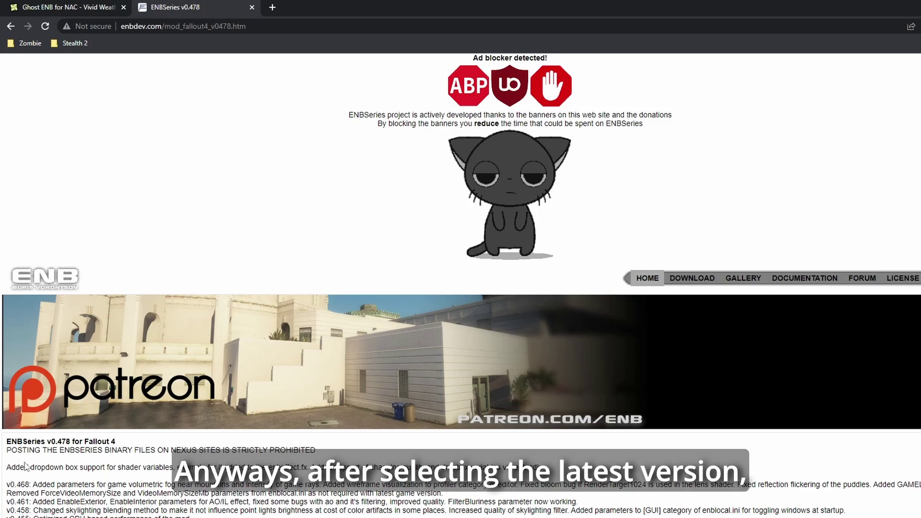
scroll(160, 318, "down", 5)
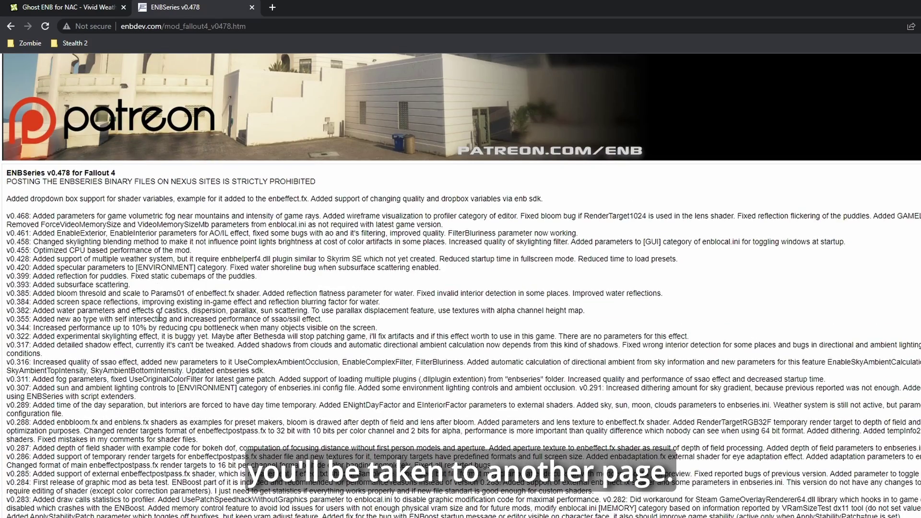
scroll(160, 318, "down", 2)
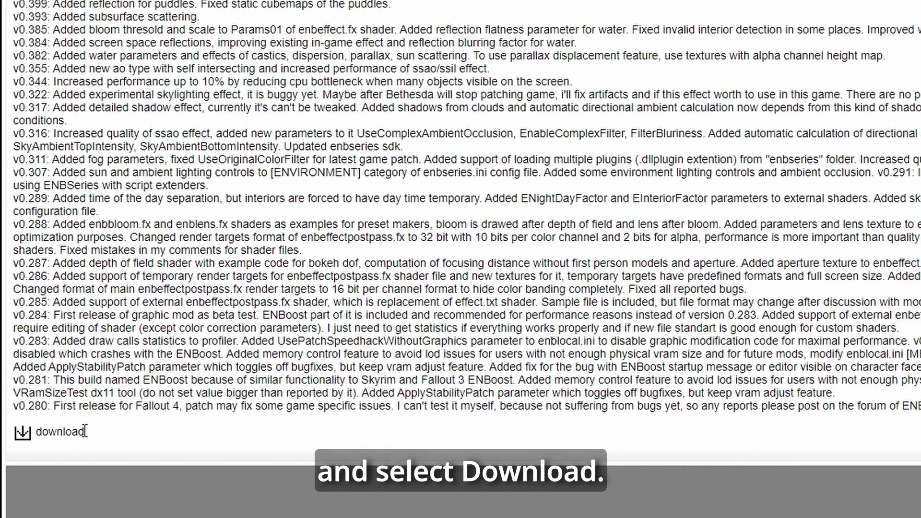
left_click(35, 434)
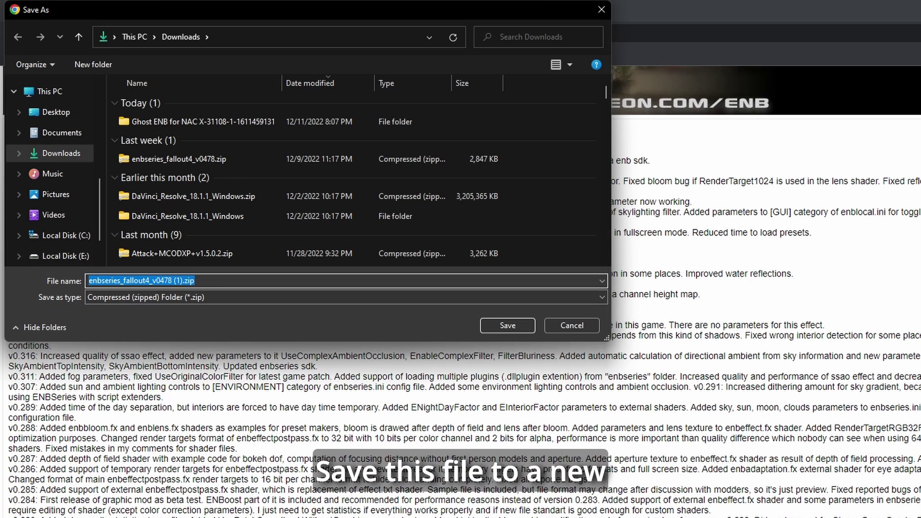
Save the v0.478 zip into a new Desktop folder named 'Fallout 4 ENB'
left_click(56, 113)
right_click(436, 208)
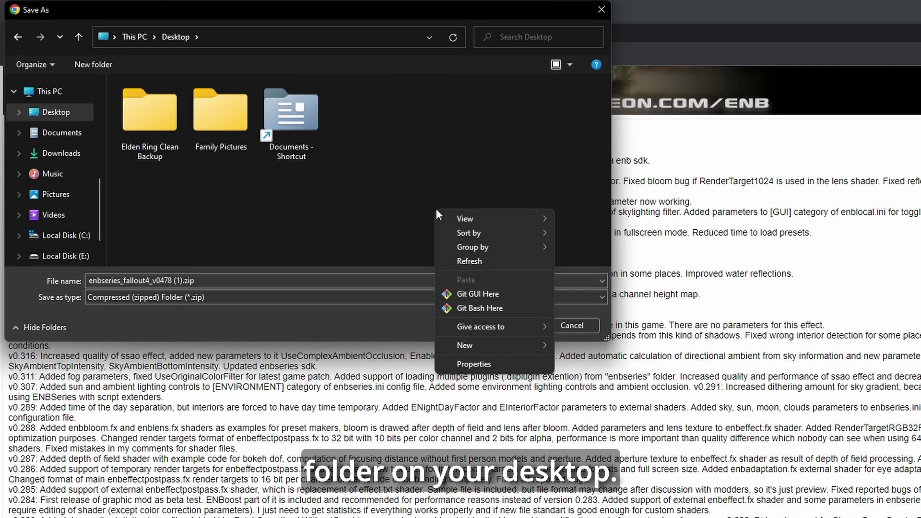
mouse_move(480, 346)
left_click(585, 345)
type("Fallout 4 ENB")
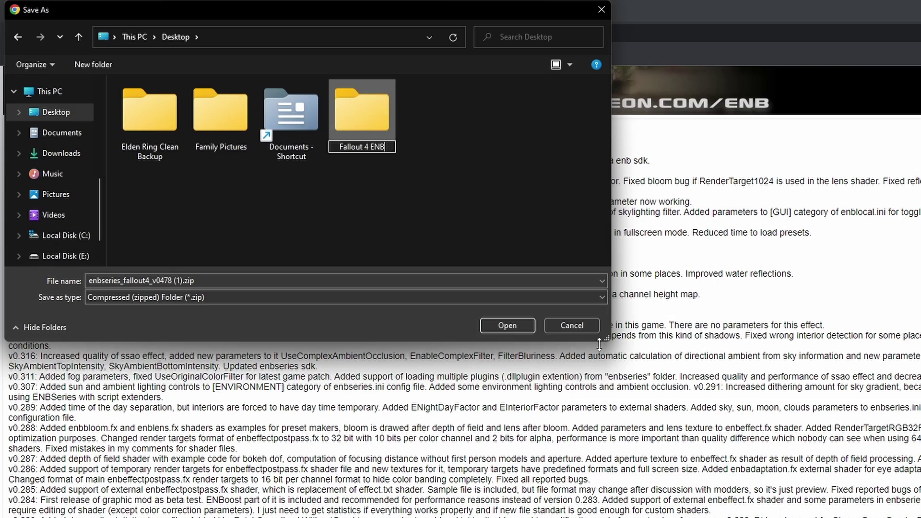
key("Return")
double_click(376, 122)
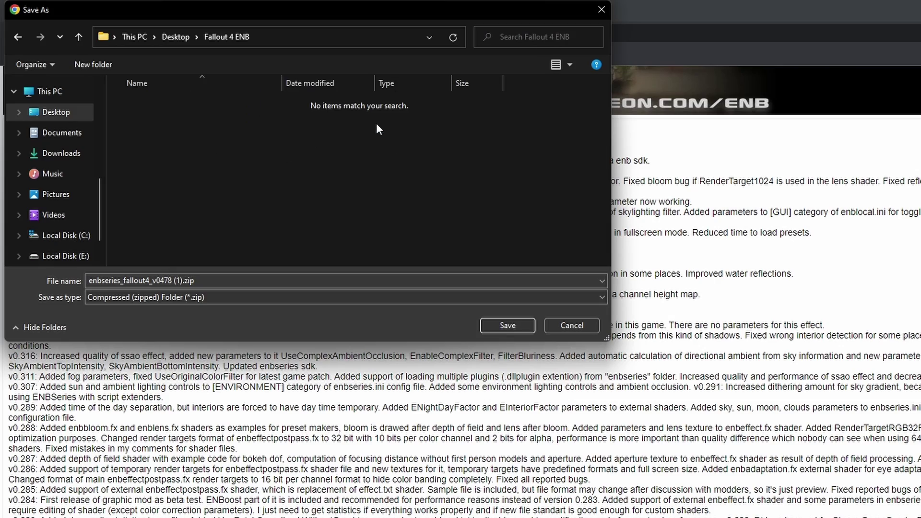
left_click(506, 327)
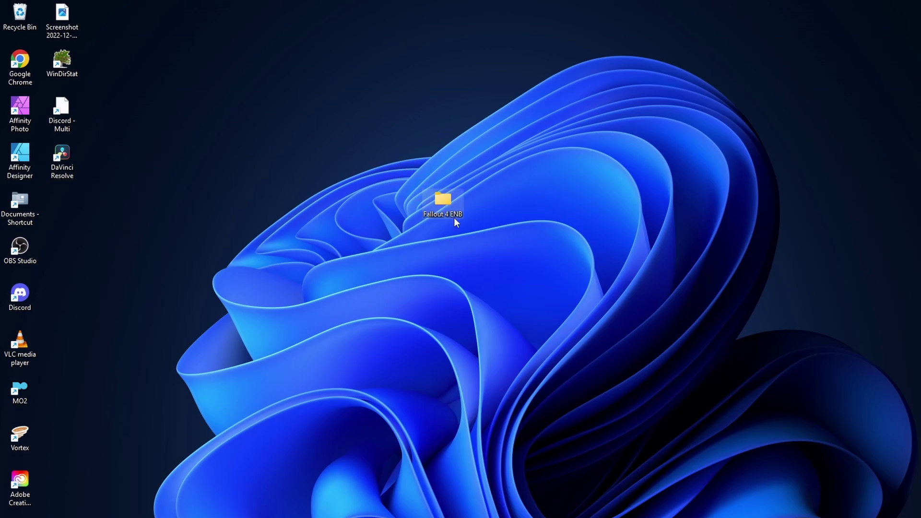
Extract the downloaded ENB zip into a matching folder inside Fallout 4 ENB
double_click(445, 214)
right_click(448, 213)
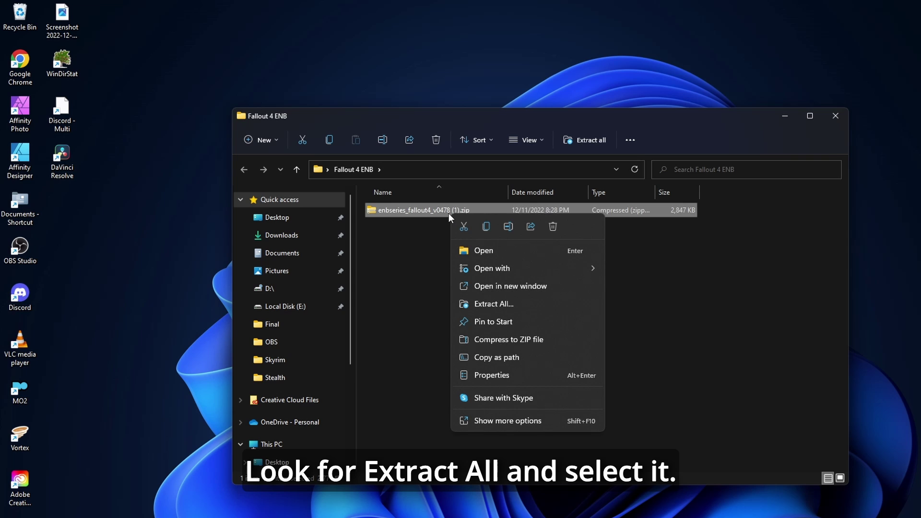
left_click(497, 304)
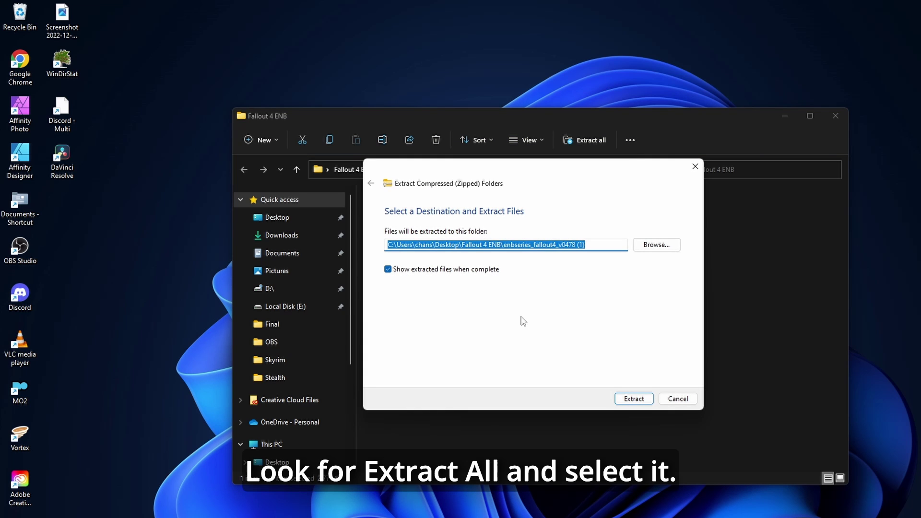
left_click(634, 400)
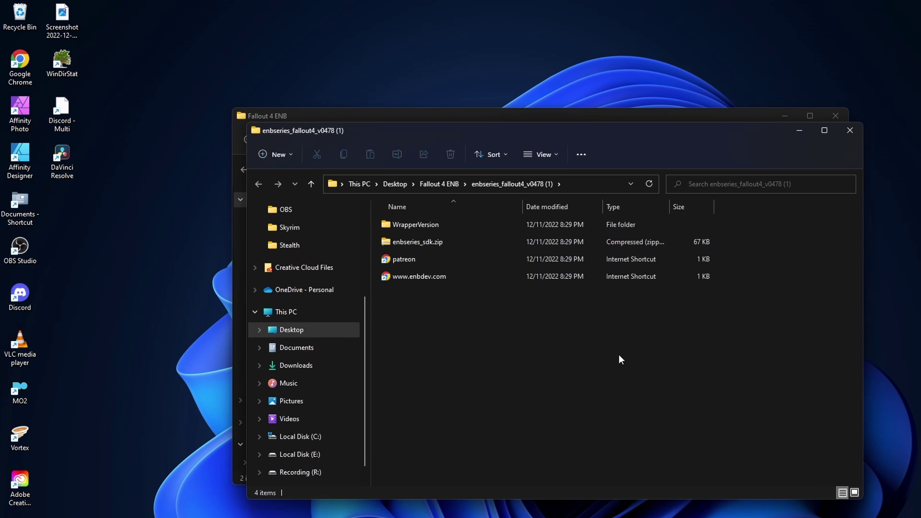
Copy d3d11.dll and d3dcompiler_46e.dll from WrapperVersion, then bring up Fallout 4's options in Steam
double_click(418, 226)
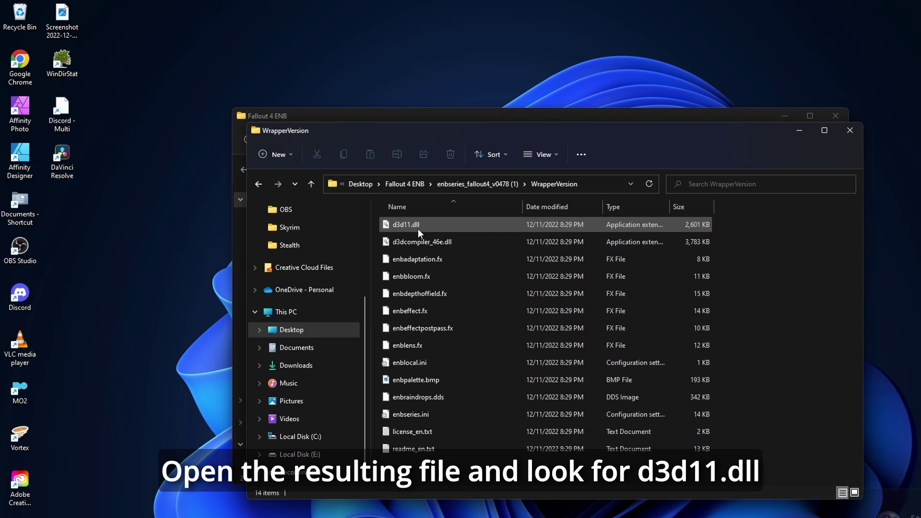
left_click(419, 229)
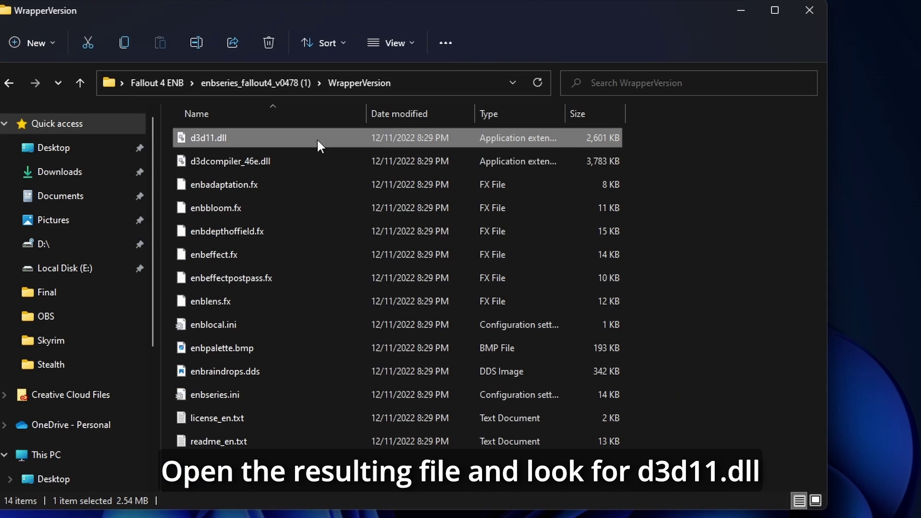
left_click(289, 158, "ctrl")
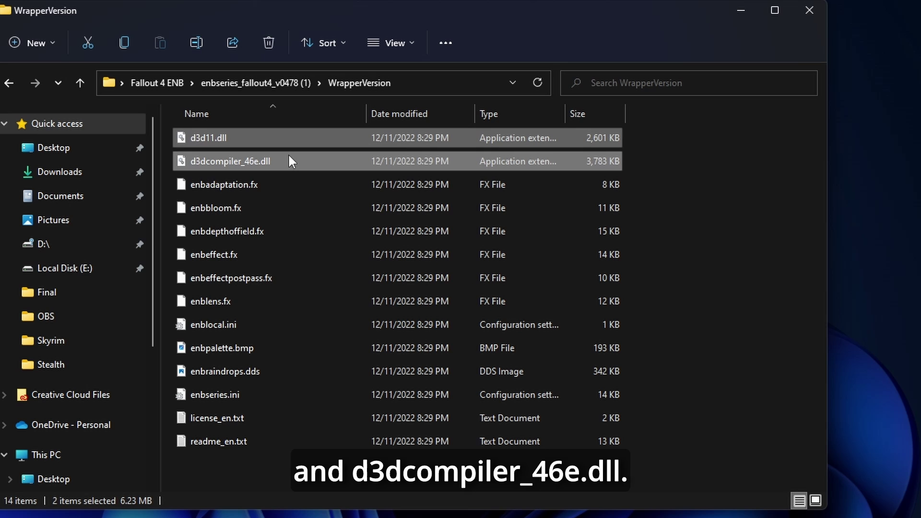
right_click(255, 162)
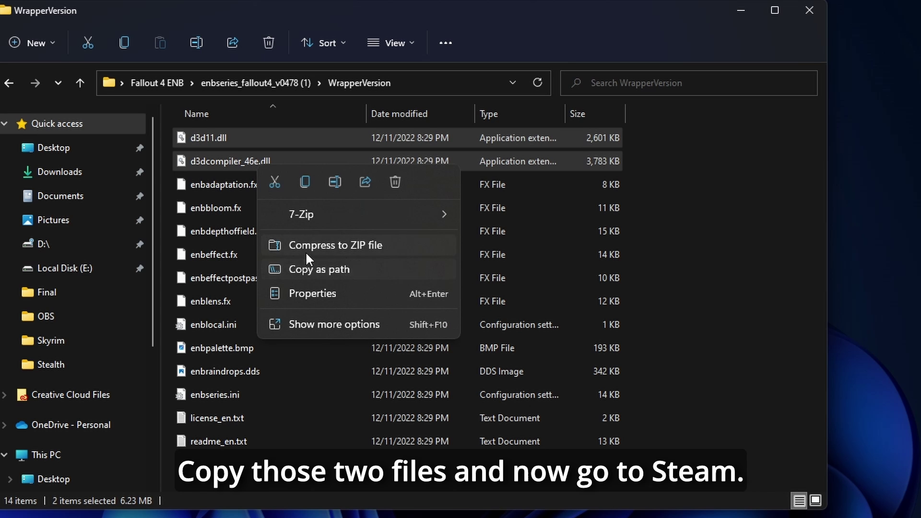
left_click(311, 323)
left_click(357, 468)
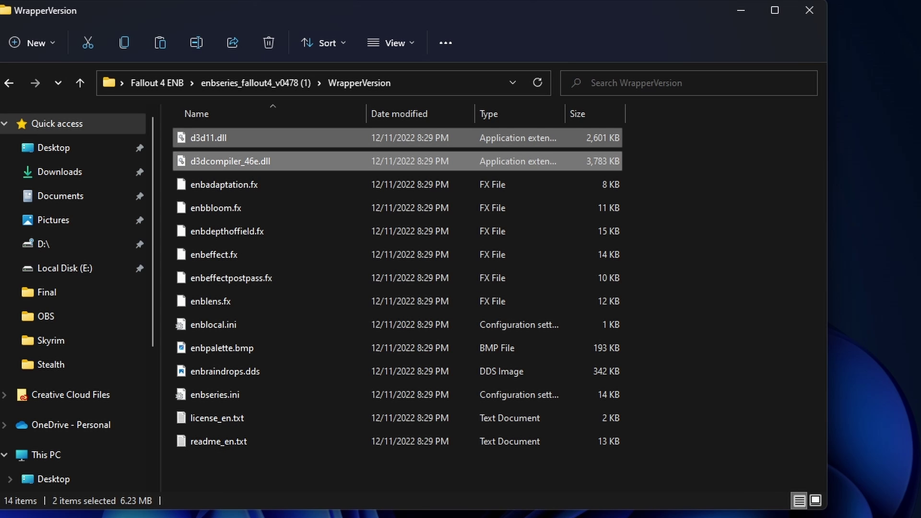
left_click(532, 516)
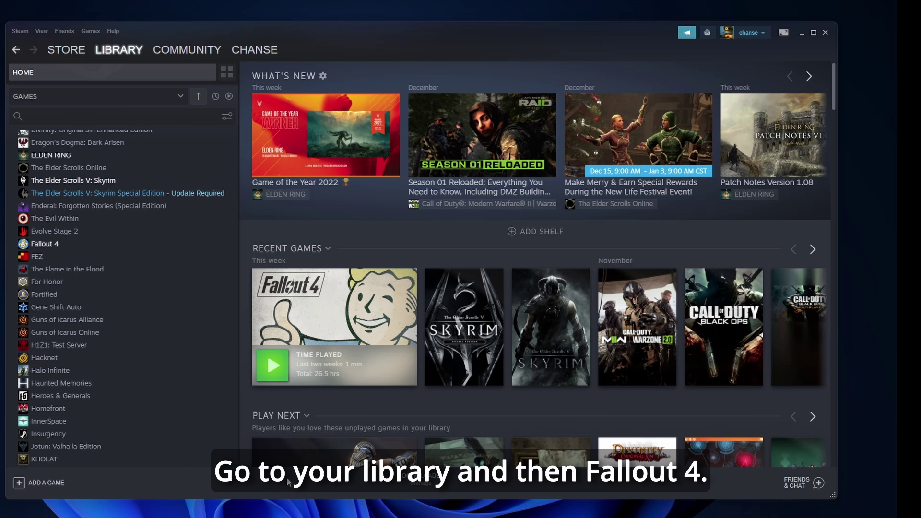
right_click(63, 244)
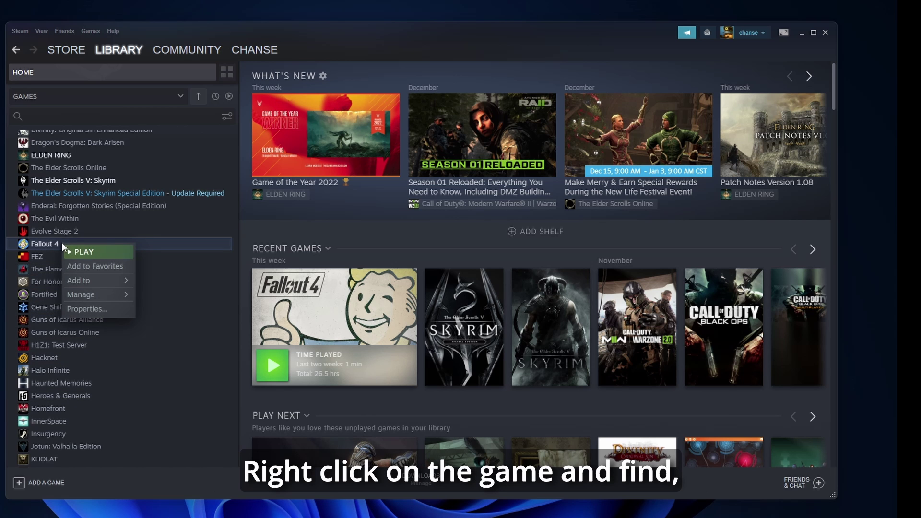
Paste d3d11.dll and d3dcompiler_46e.dll into the Fallout 4 game folder, replacing existing copies
mouse_move(85, 294)
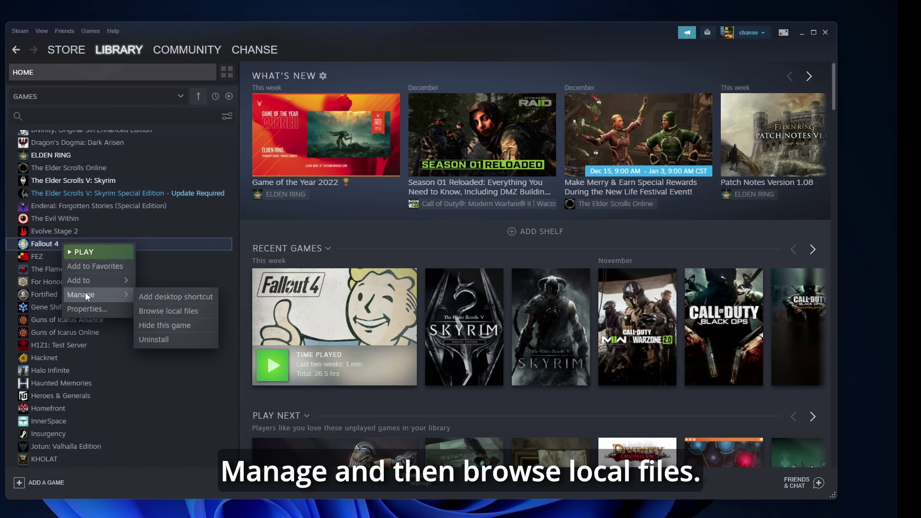
left_click(158, 312)
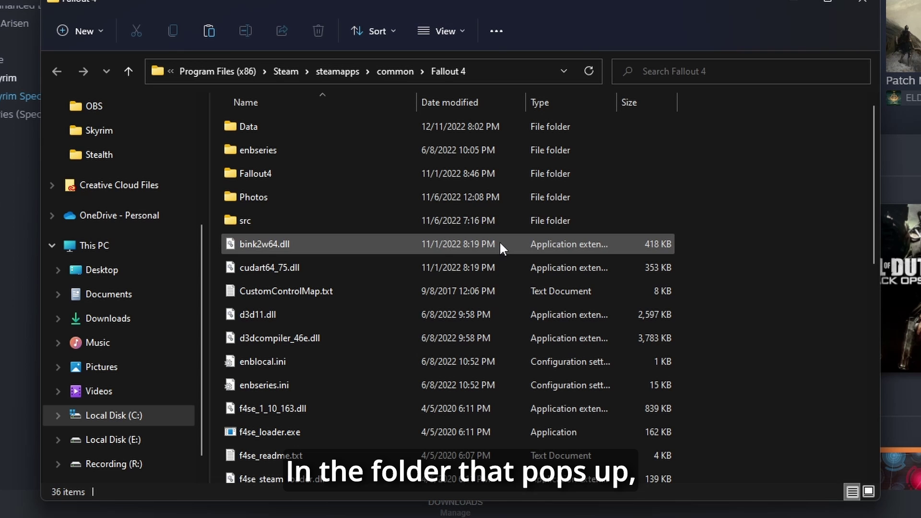
right_click(789, 213)
left_click(808, 228)
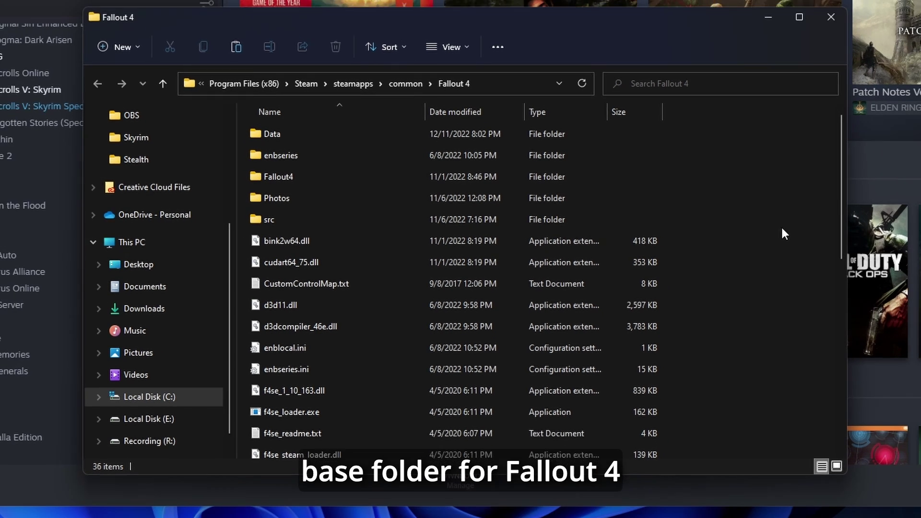
left_click(172, 113)
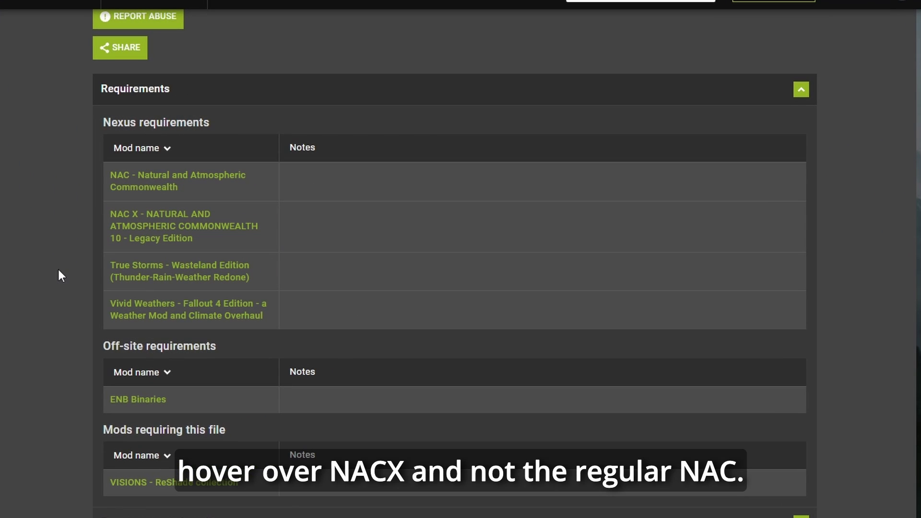
Open the NAC X requirement page in a new tab
scroll(58, 267, "down", 2)
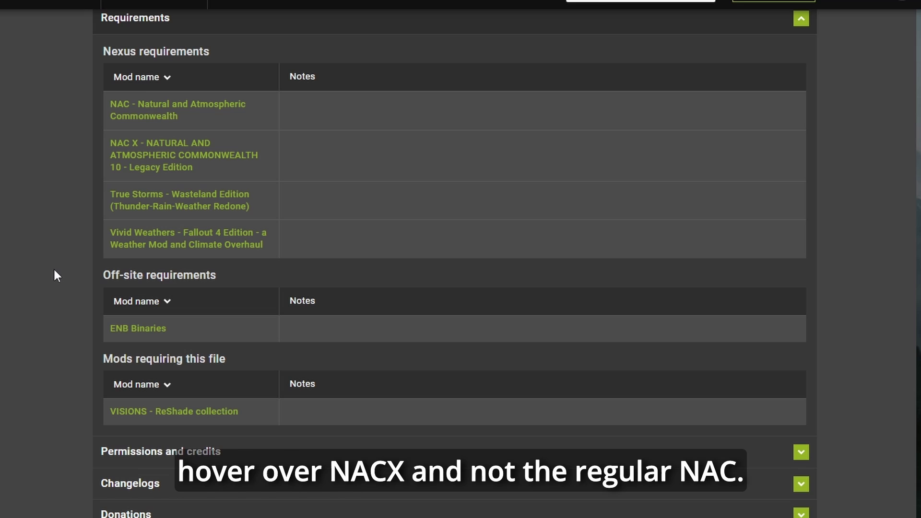
right_click(159, 158)
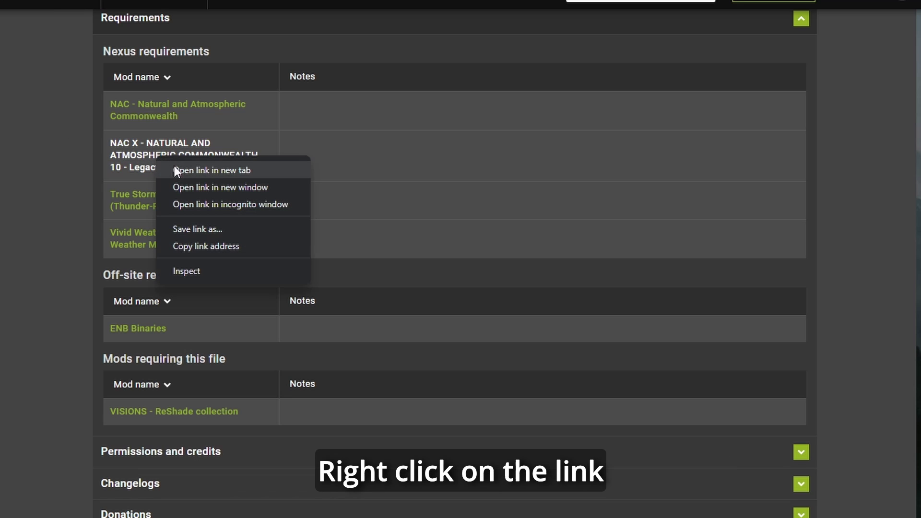
left_click(175, 168)
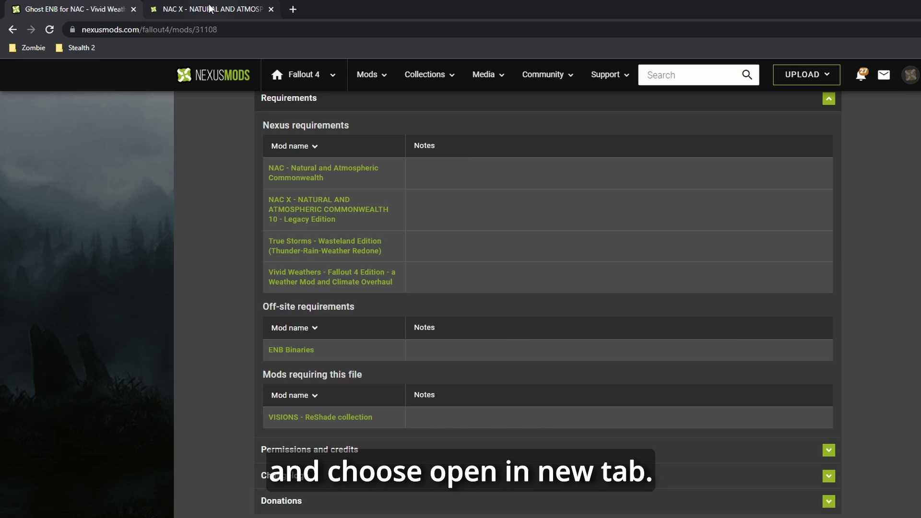
left_click(210, 7)
Start a Mod Manager slow download of NAC X Legacy edition (170.5MB)
scroll(323, 305, "down", 7)
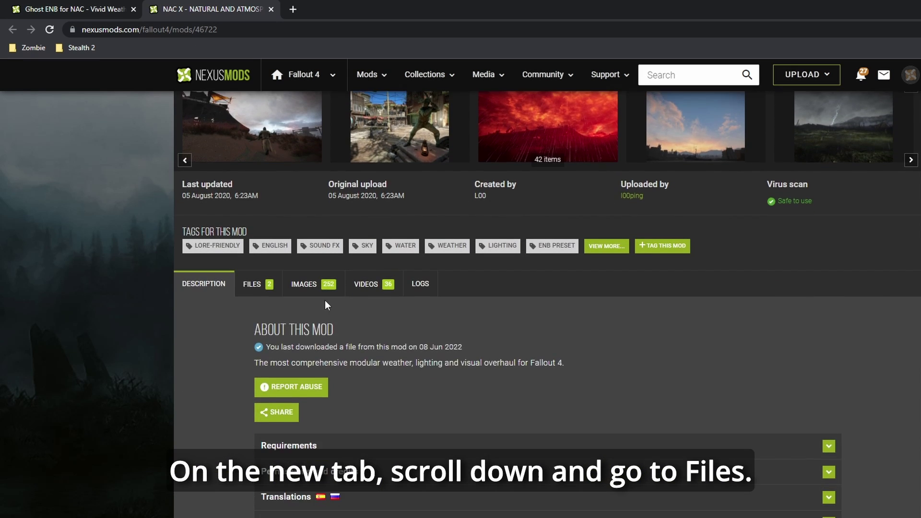
left_click(254, 173)
scroll(240, 248, "down", 3)
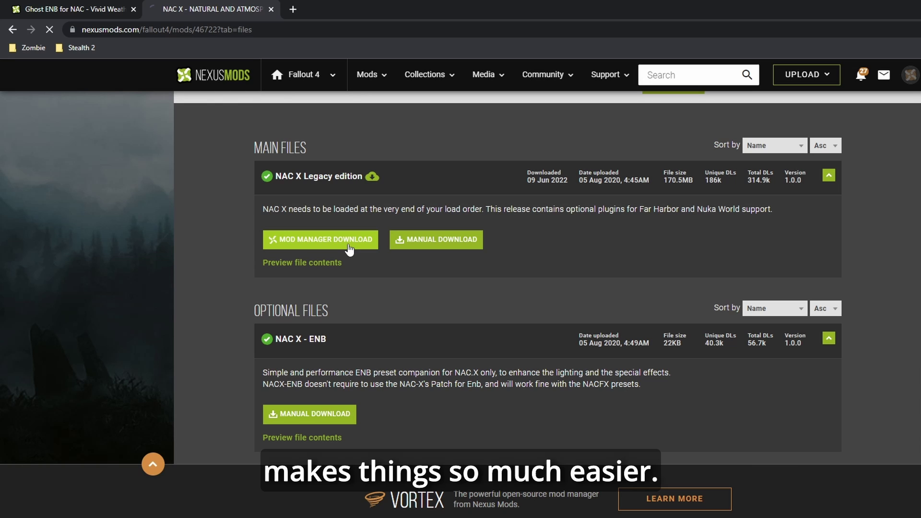
left_click(349, 249)
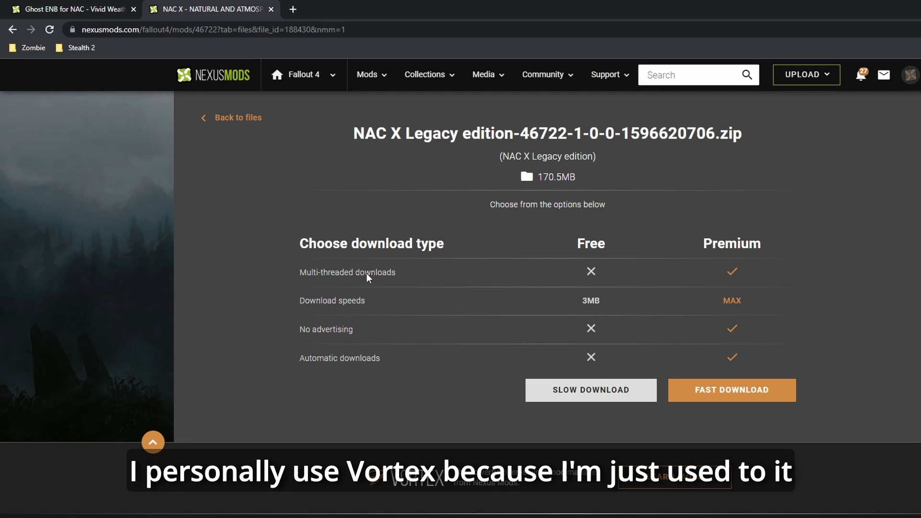
left_click(591, 390)
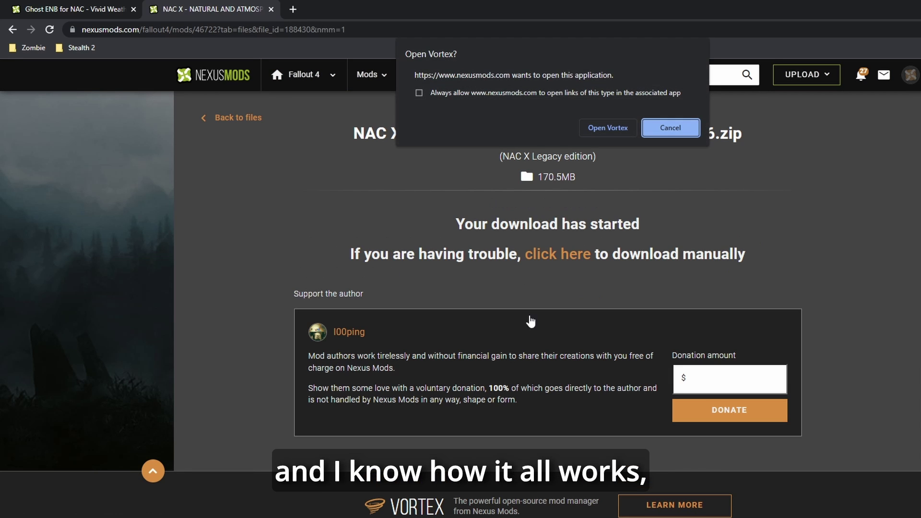
Hand the NAC X download to Vortex and install NAC X Legacy edition
left_click(599, 134)
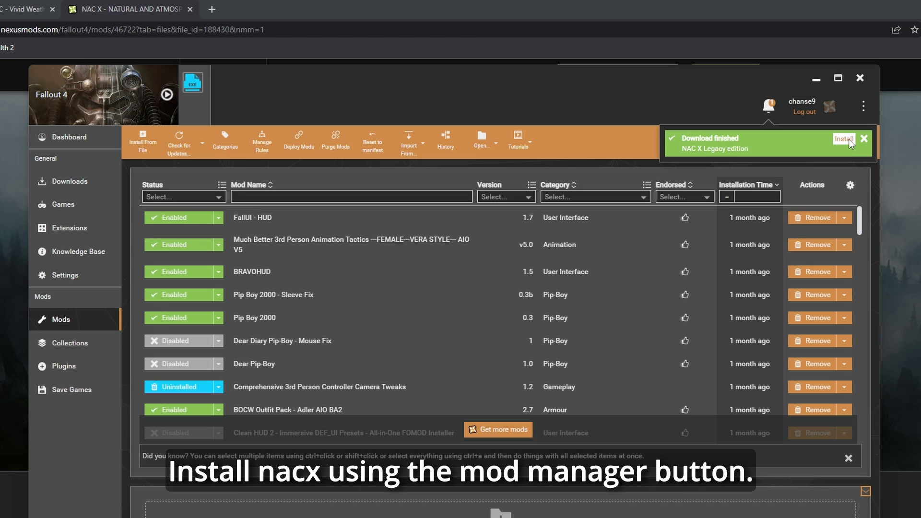
left_click(849, 142)
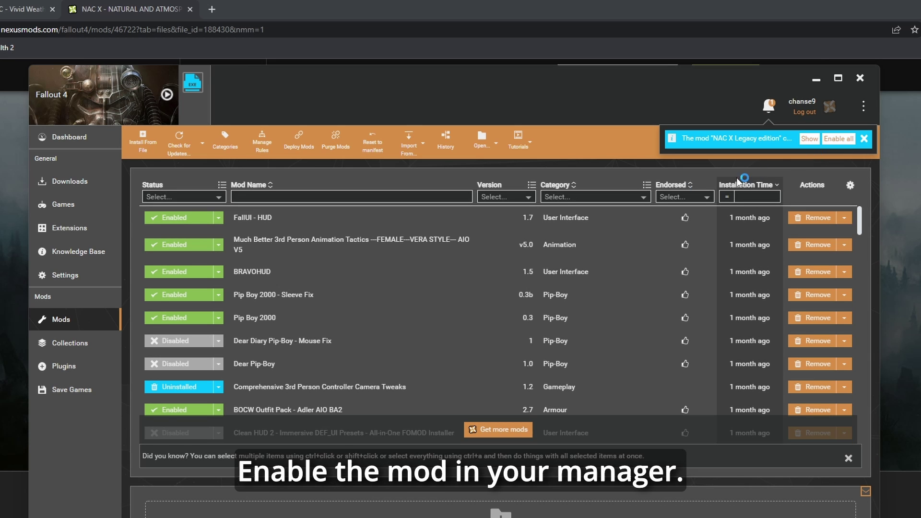
Manually download the Ghost ENB for NAC X .rar (12.4MB) into the Fallout 4 ENB folder
key("alt+Tab")
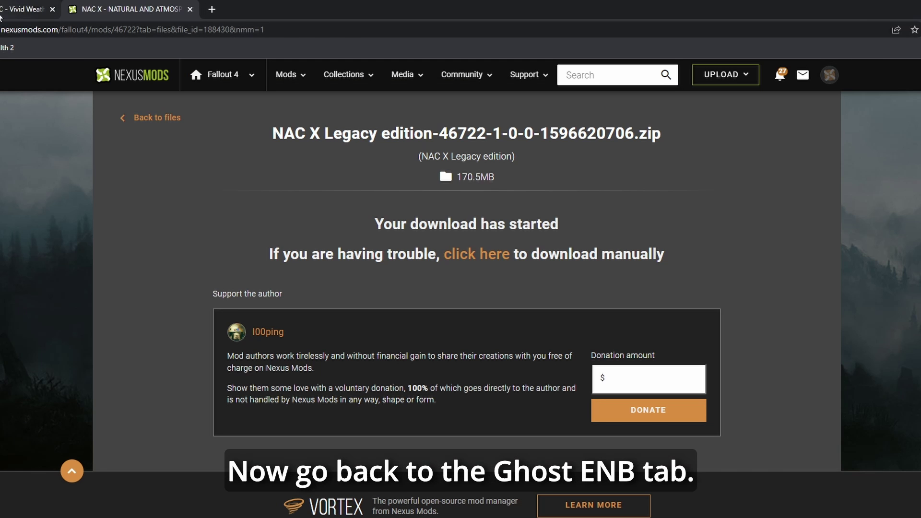
left_click(190, 10)
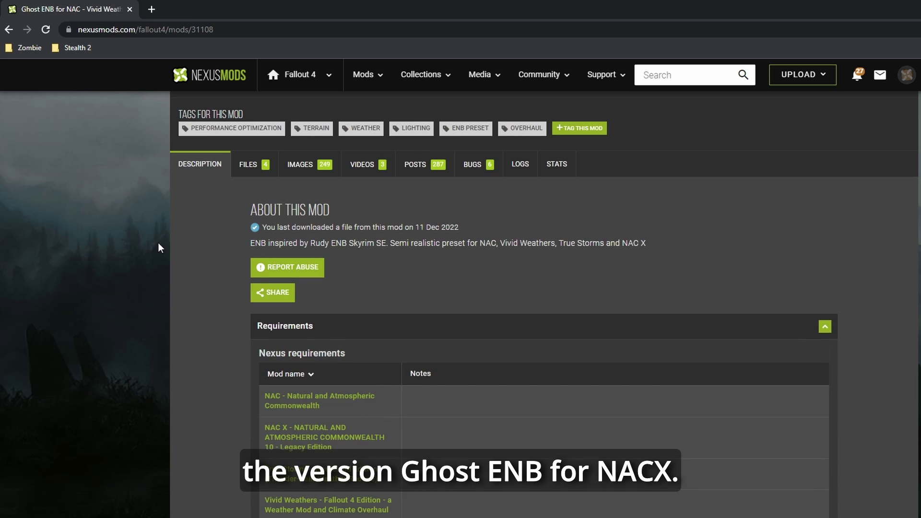
scroll(158, 246, "up", 4)
left_click(261, 174)
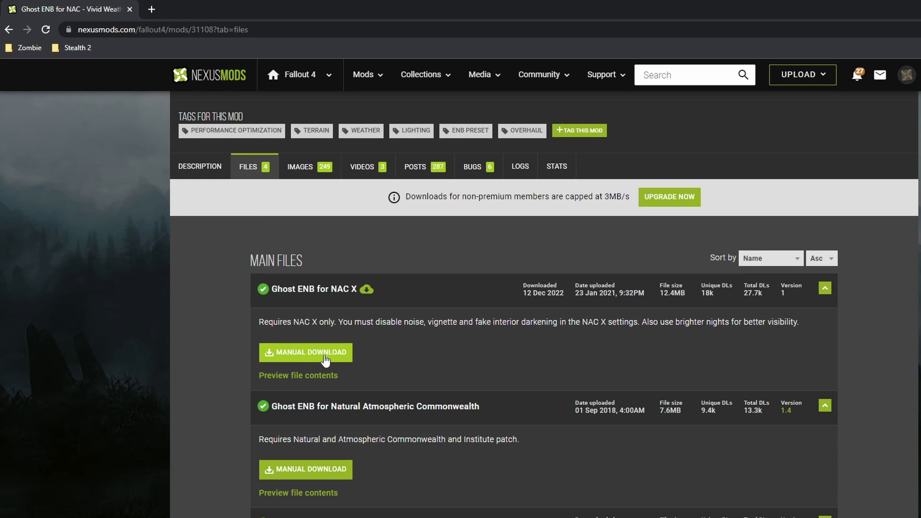
left_click(325, 358)
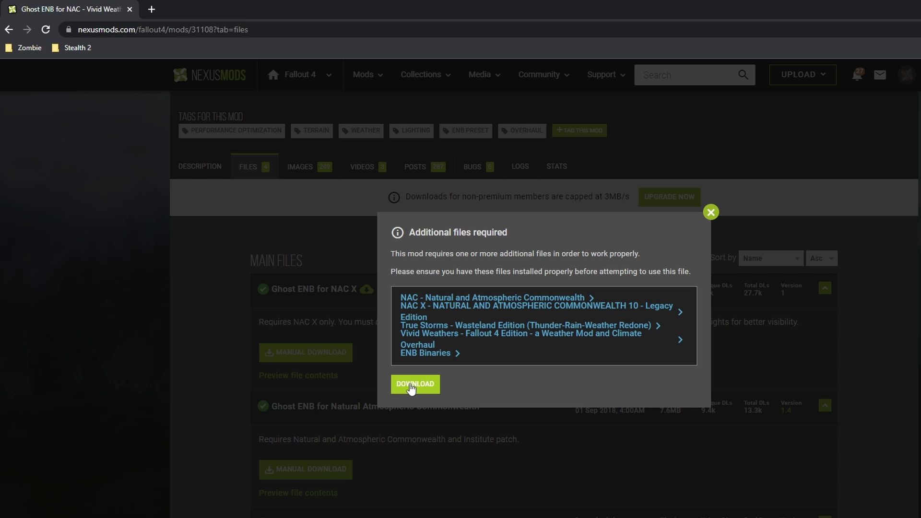
left_click(412, 385)
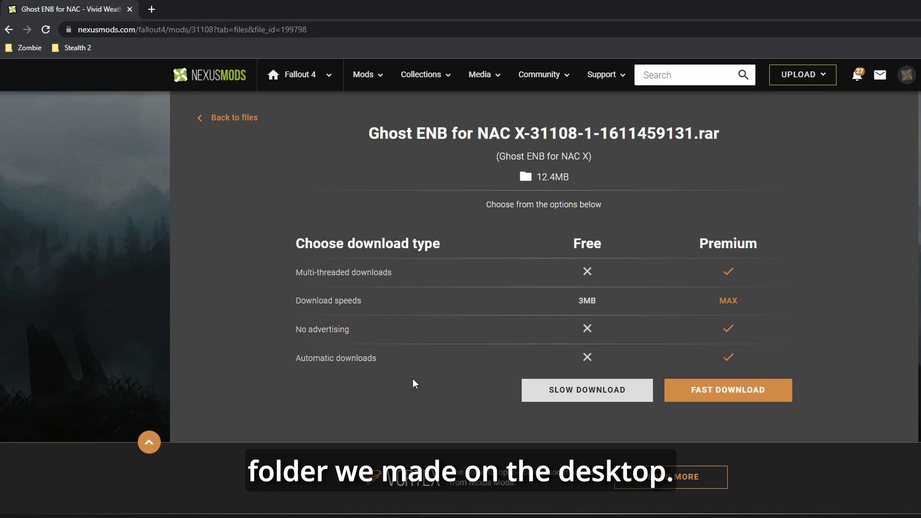
left_click(556, 389)
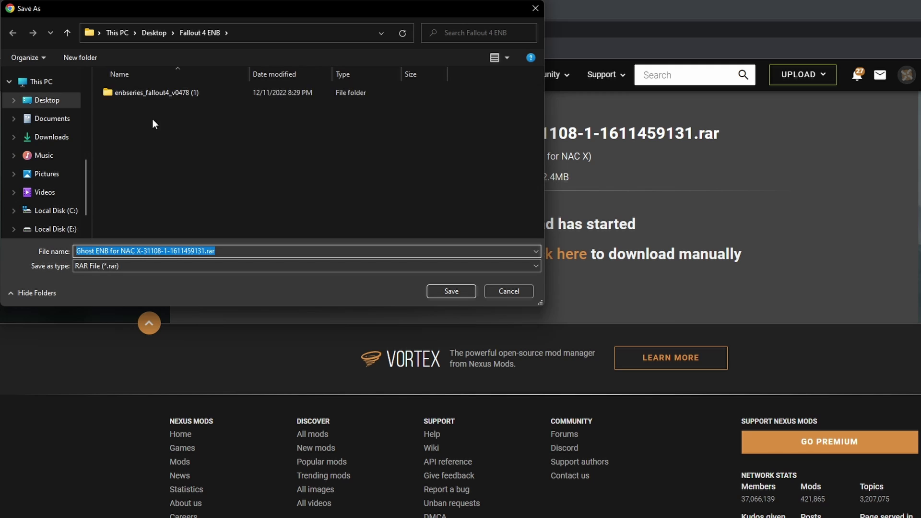
left_click(437, 292)
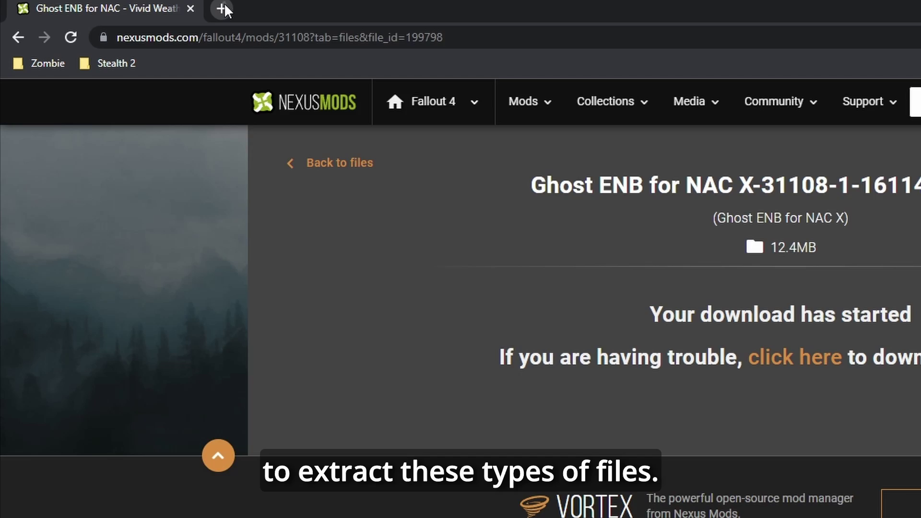
Download the 64-bit 7-Zip installer from 7-zip.org into Downloads, replacing the existing copy
left_click(222, 9)
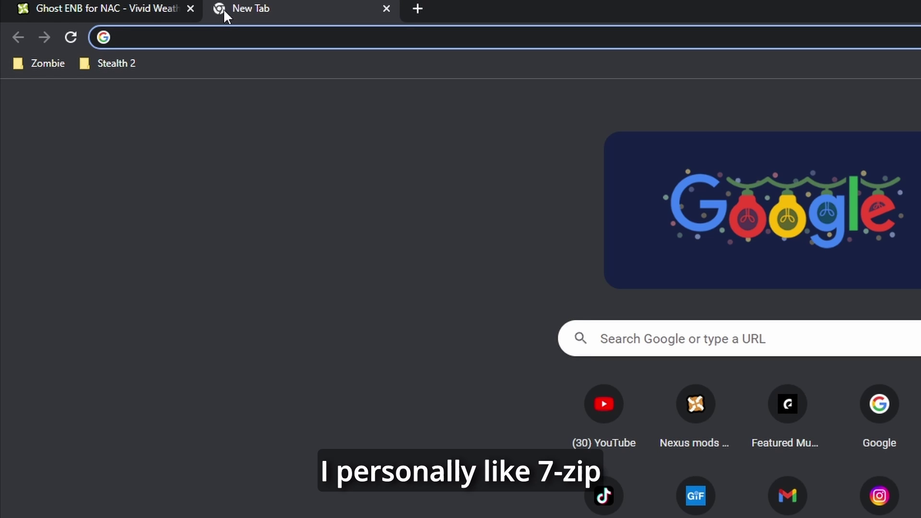
type("7-zip")
key("Return")
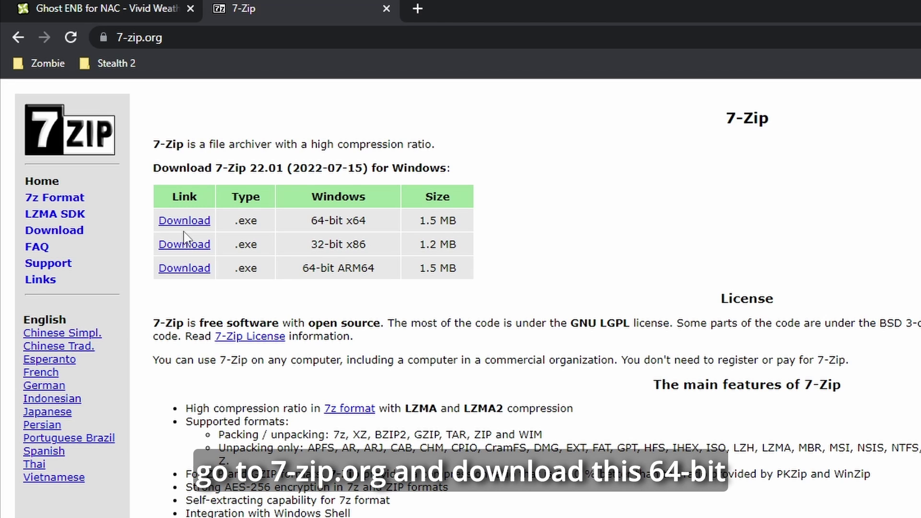
left_click(185, 226)
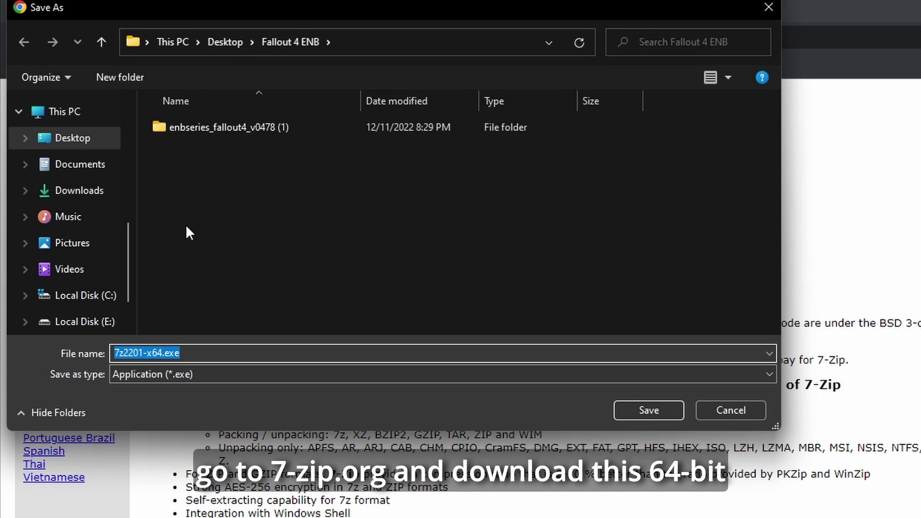
left_click(101, 192)
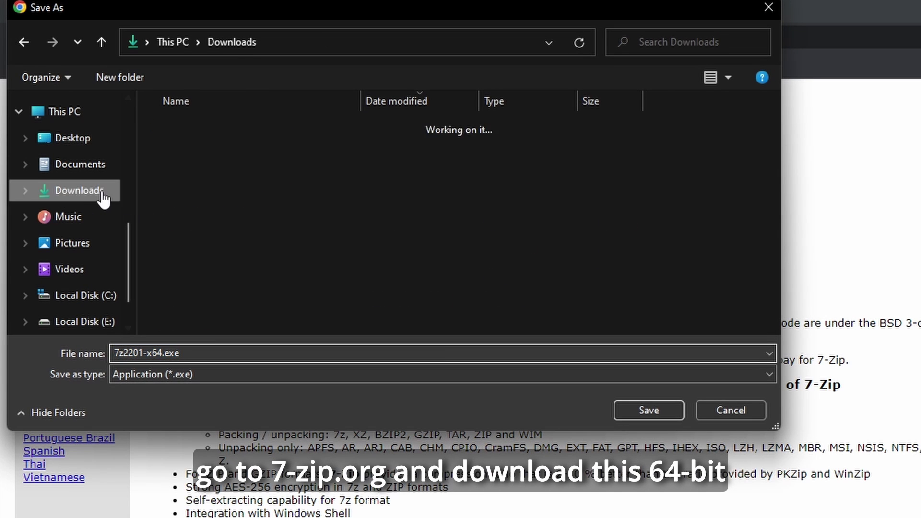
left_click(638, 412)
key("Return")
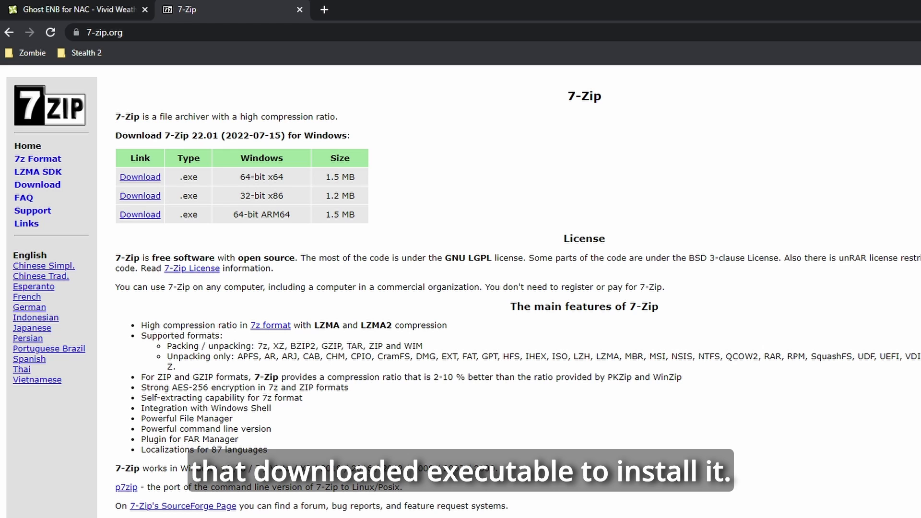
left_click(300, 10)
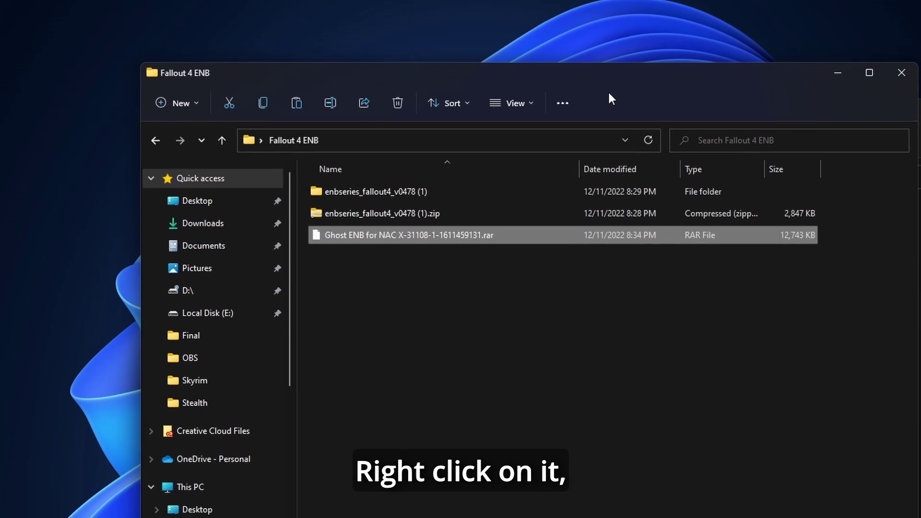
right_click(347, 197)
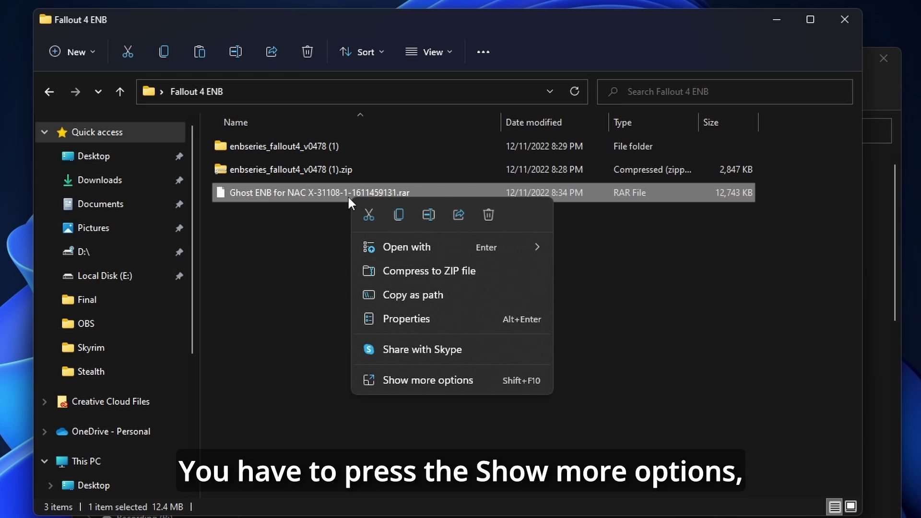
left_click(441, 379)
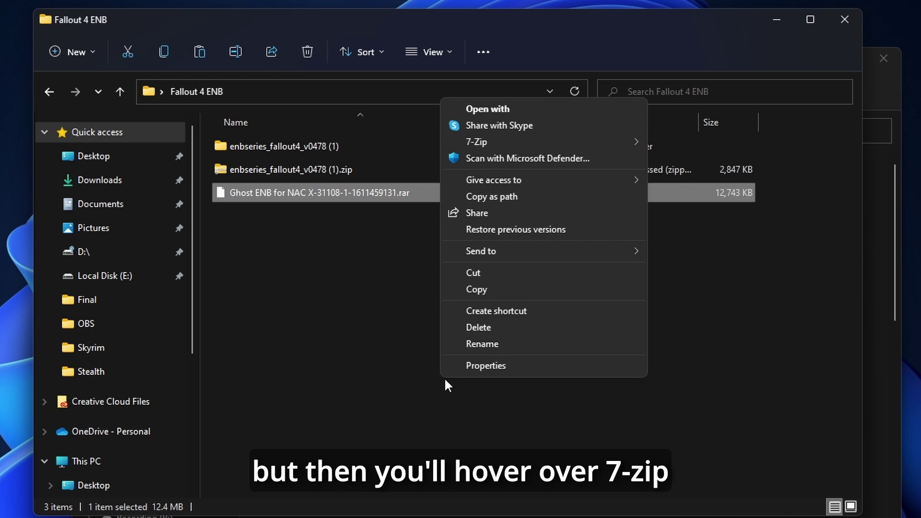
mouse_move(516, 142)
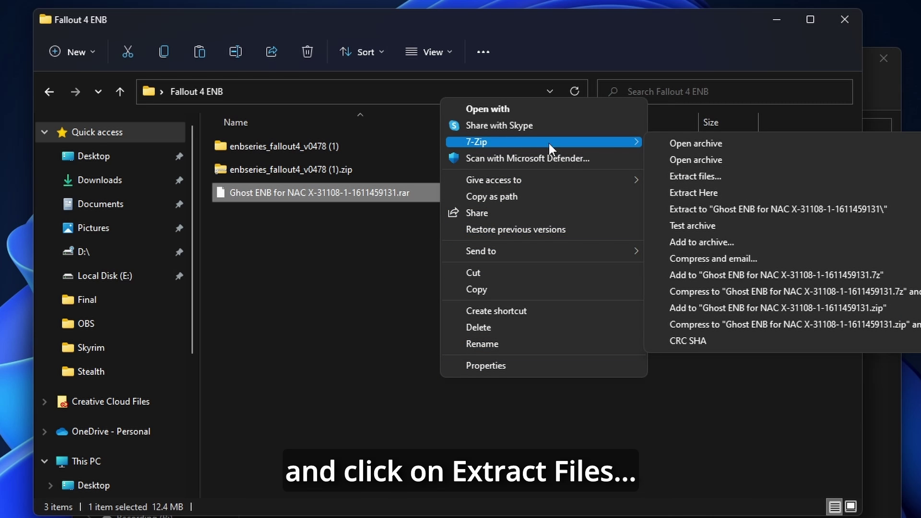
left_click(702, 177)
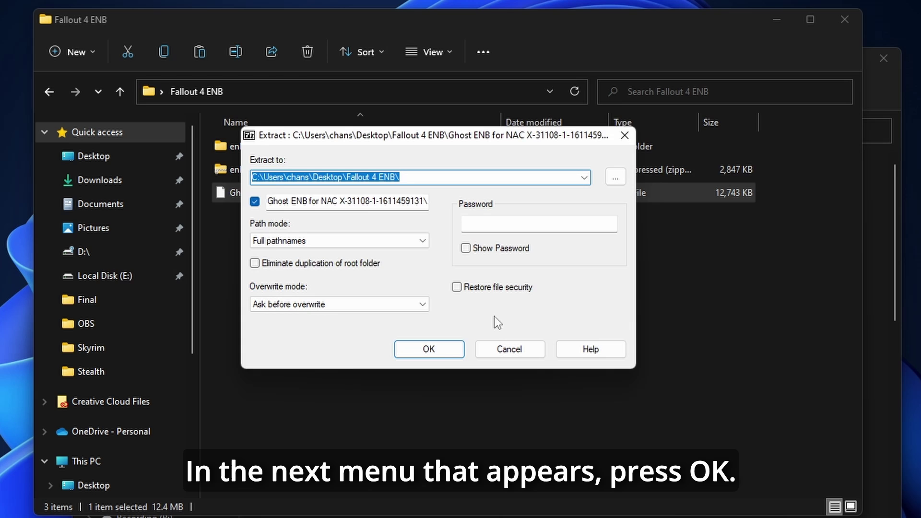
left_click(438, 351)
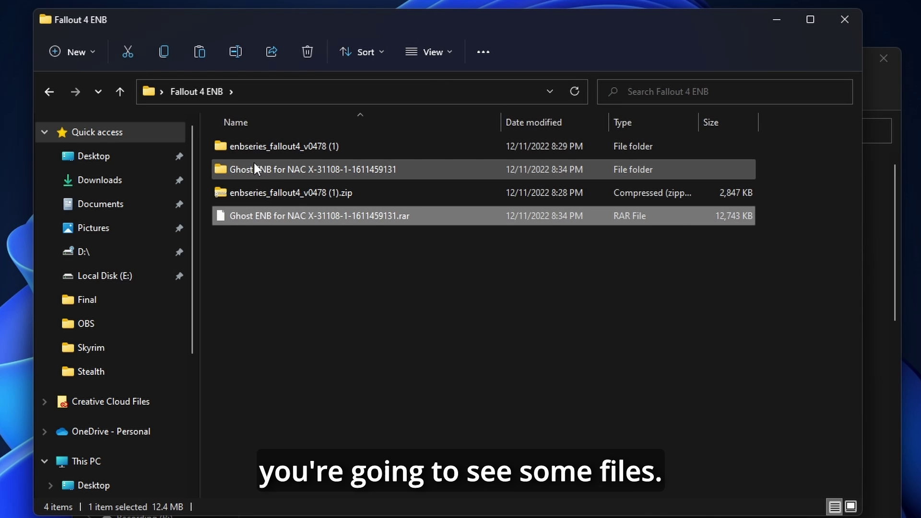
Copy enbseries, enblocal.ini and enbseries.ini from the extracted '01- Ghost ENB' folder
double_click(267, 169)
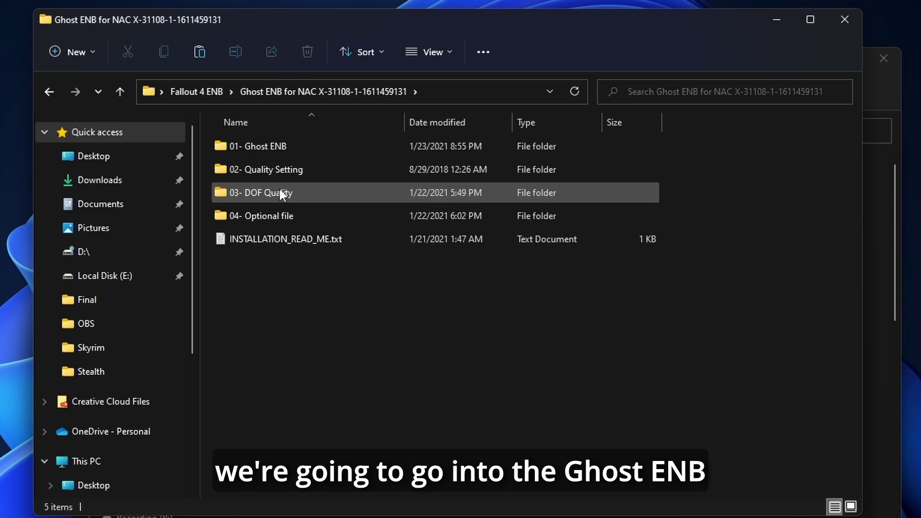
double_click(268, 146)
left_click_drag(274, 238, 263, 145)
right_click(264, 149)
left_click(311, 164)
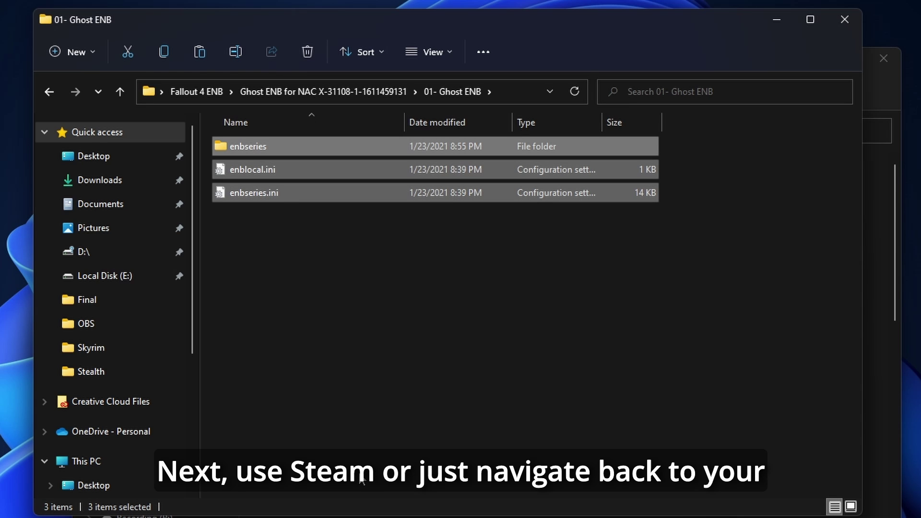
Paste the three Ghost ENB files into the Fallout 4 game folder, replacing the existing files
mouse_move(431, 505)
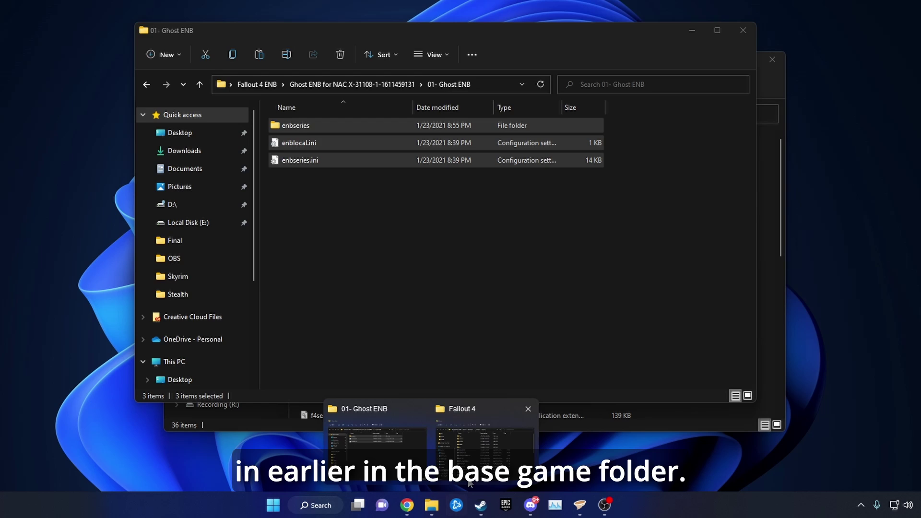
left_click(485, 435)
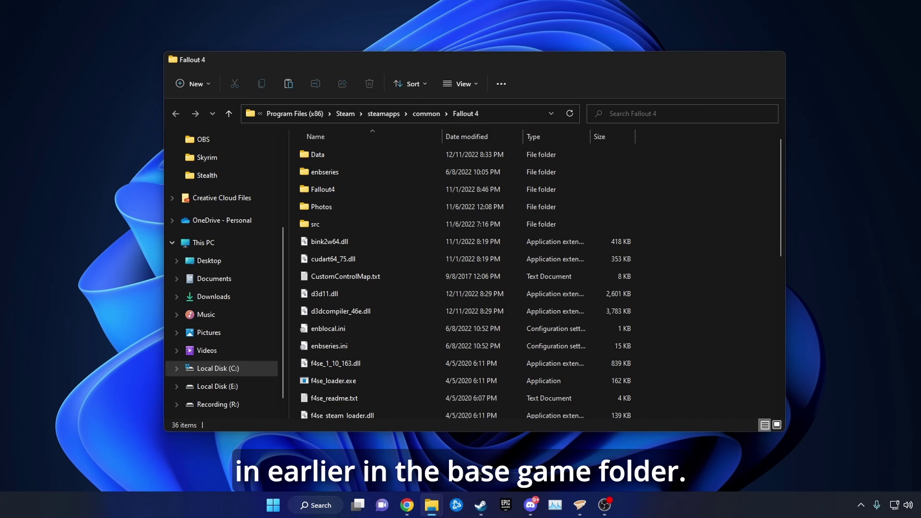
right_click(707, 221)
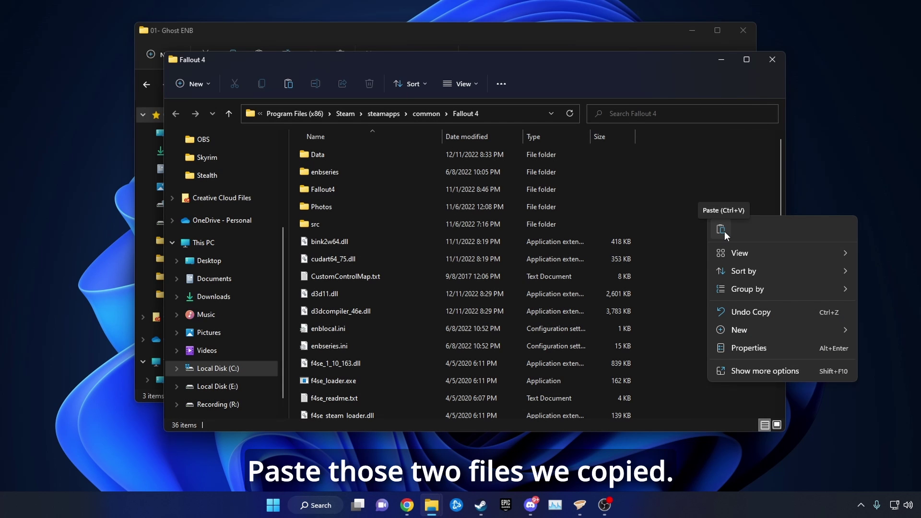
left_click(721, 229)
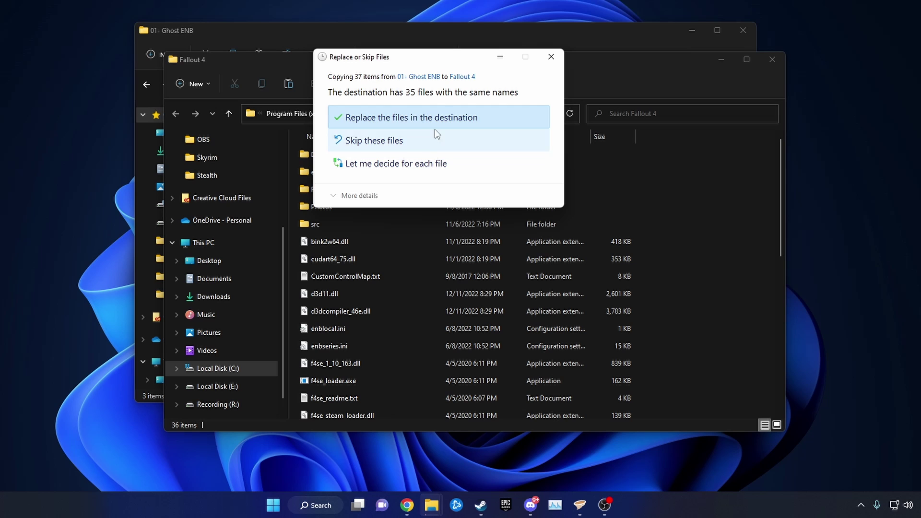
left_click(428, 117)
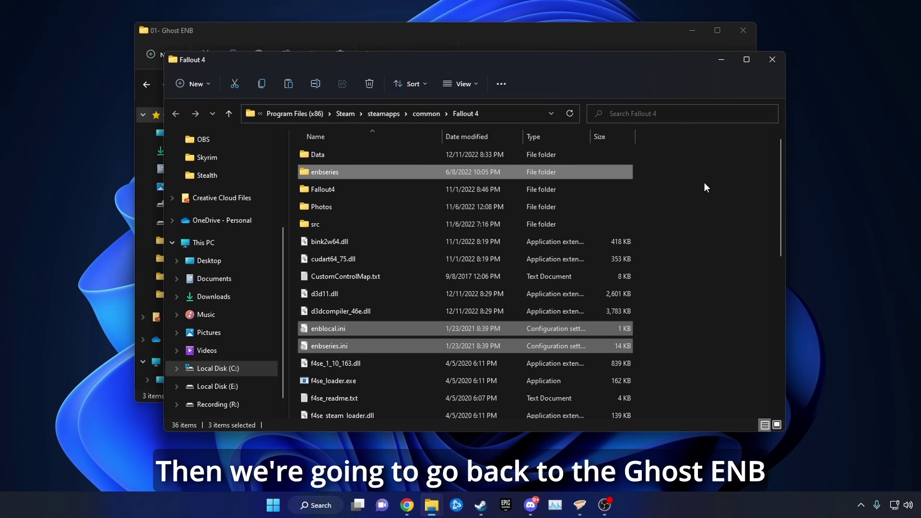
Copy enbseries.ini from Ghost ENB's '02- Quality Setting > 02- Standard Quality' folder
left_click(483, 29)
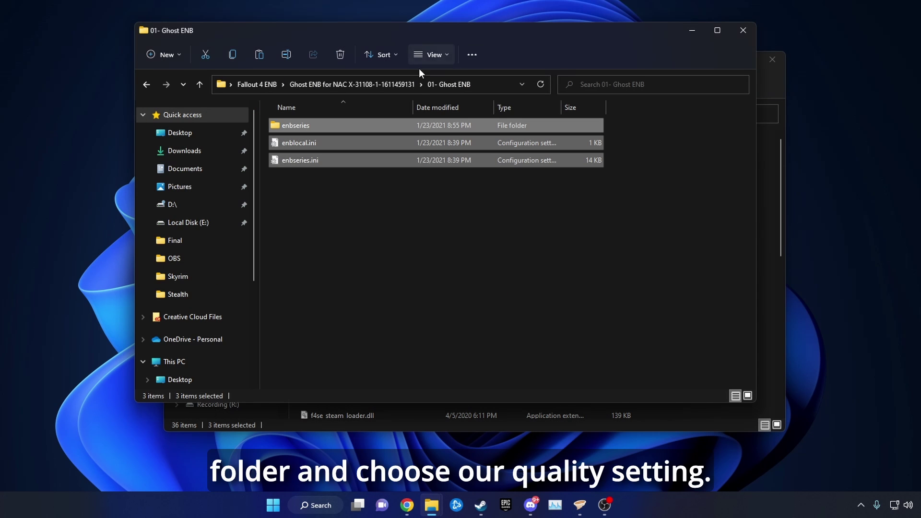
left_click(368, 84)
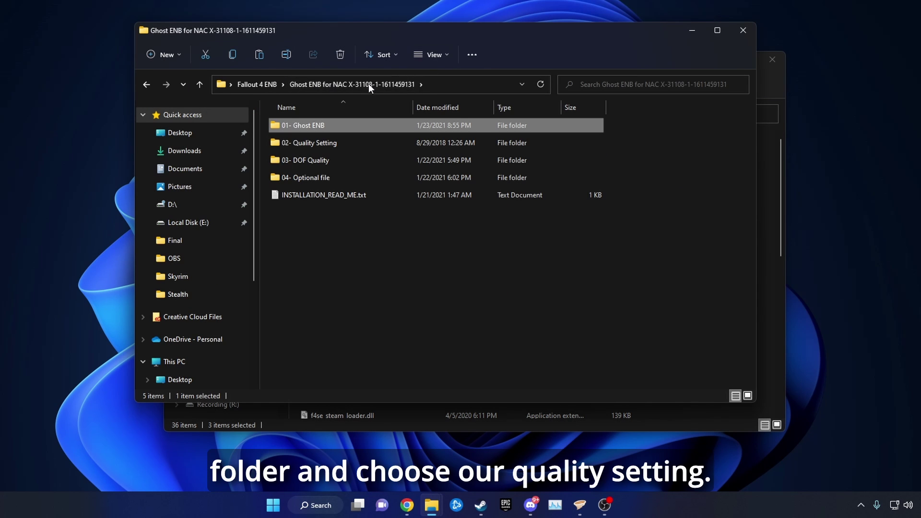
double_click(323, 144)
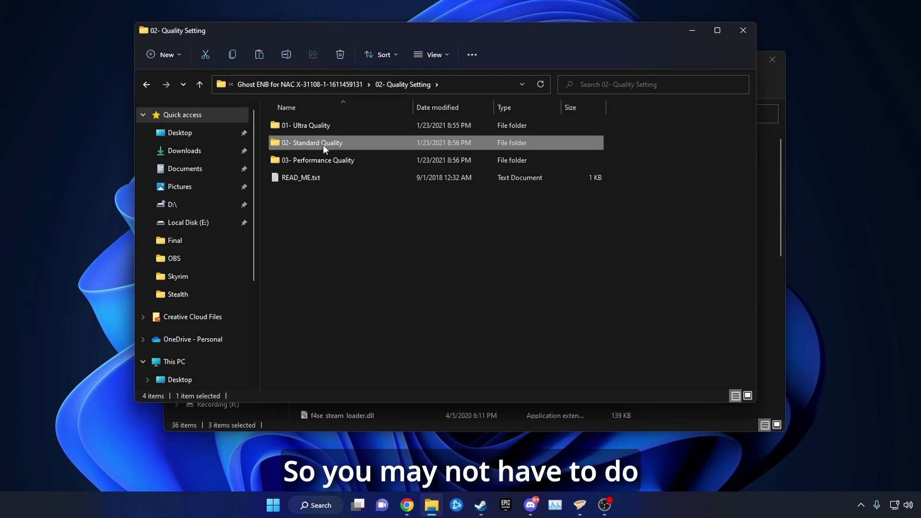
double_click(323, 145)
left_click(307, 127)
right_click(307, 127)
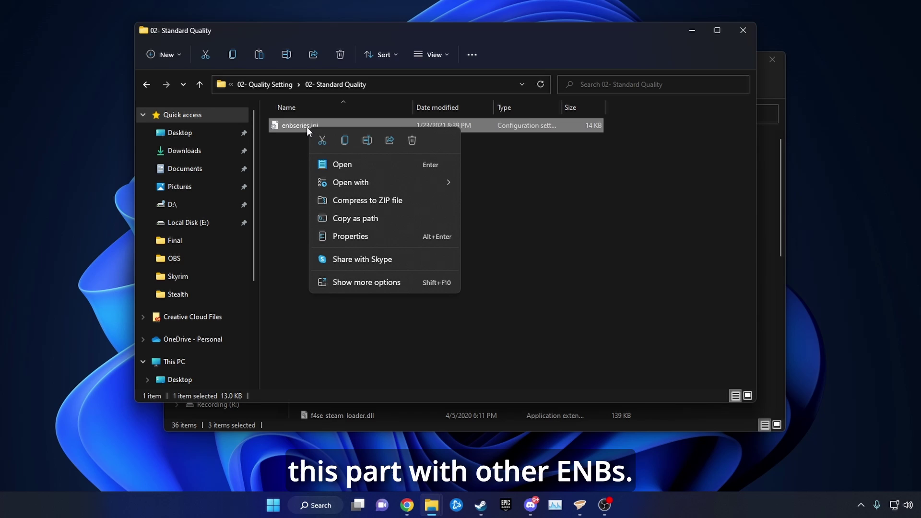
left_click(345, 143)
Paste the Standard Quality enbseries.ini into Fallout 4's enbseries folder
left_click(769, 233)
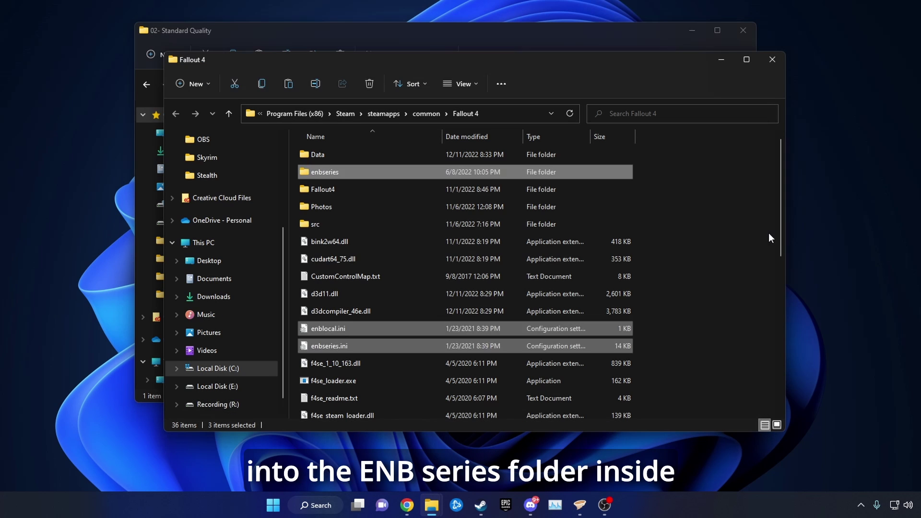
double_click(343, 171)
right_click(697, 203)
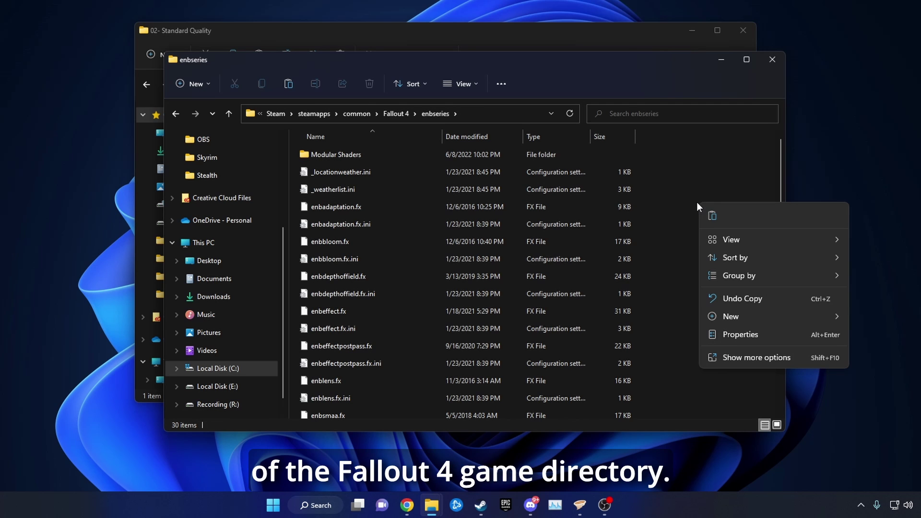
left_click(713, 217)
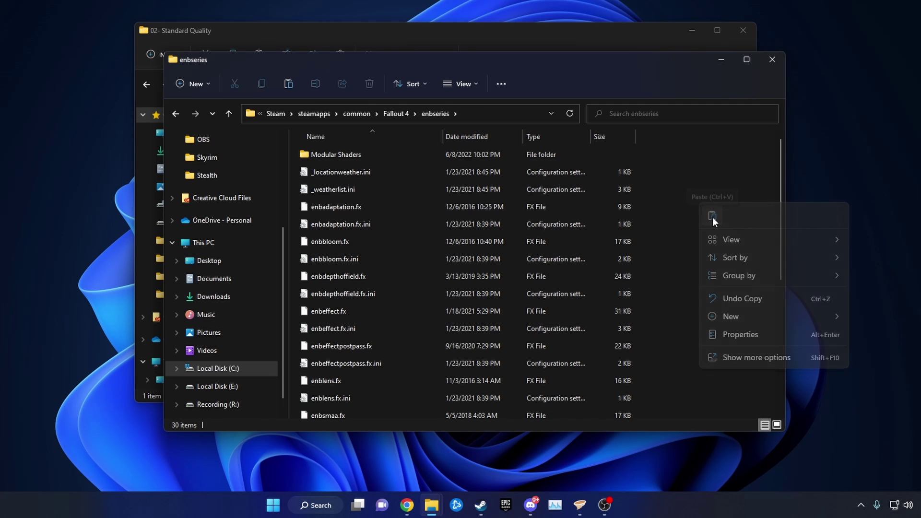
Copy enbdepthoffield.fx.ini from Ghost ENB's '03- DOF Quality > 02- Normal DOF' folder
left_click(373, 30)
left_click(333, 84)
left_click(333, 84)
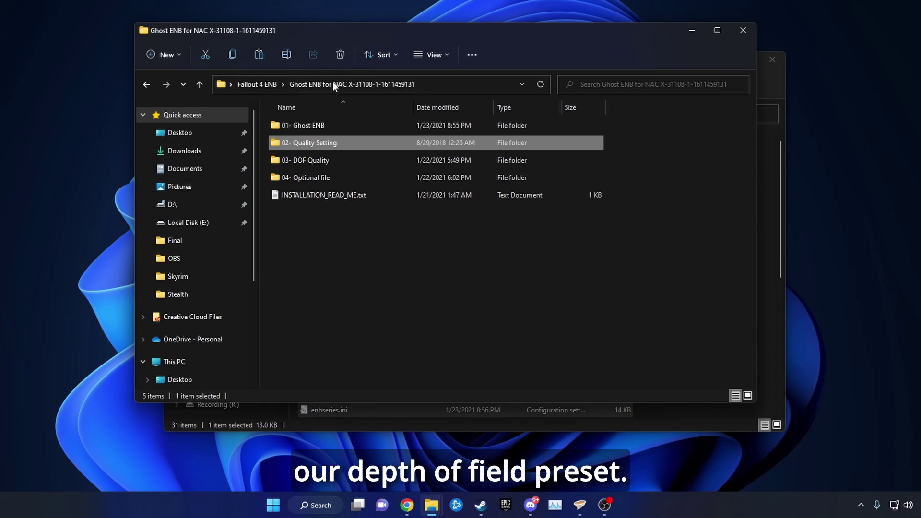
double_click(299, 162)
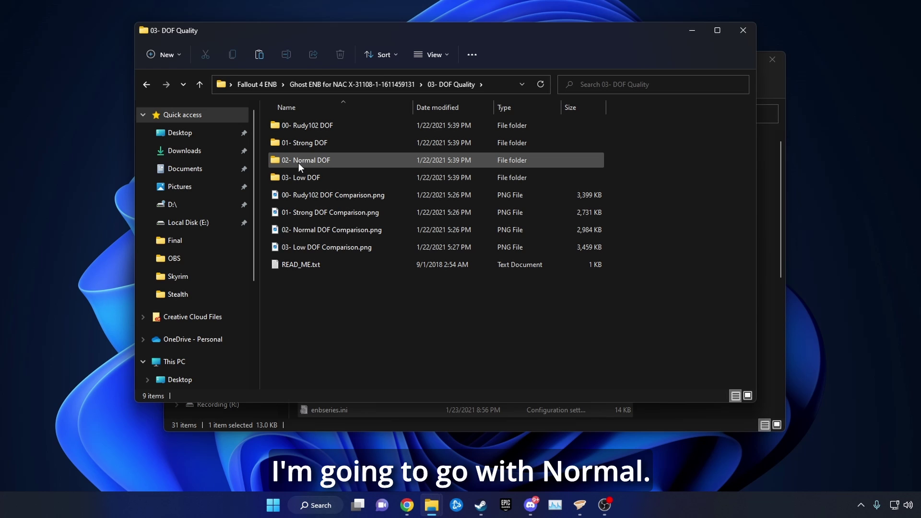
double_click(299, 162)
left_click(313, 125)
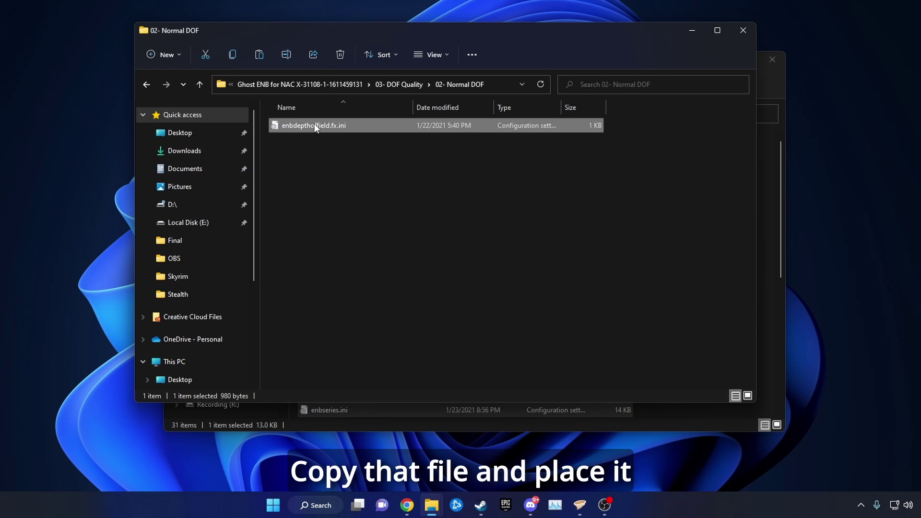
right_click(314, 123)
left_click(350, 140)
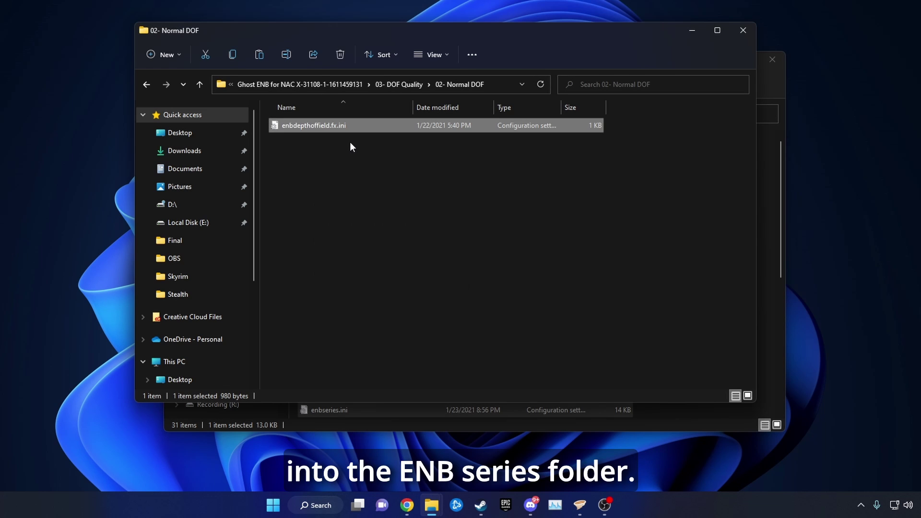
Paste the Normal DOF enbdepthoffield.fx.ini into Fallout 4's enbseries folder
left_click(764, 199)
right_click(717, 200)
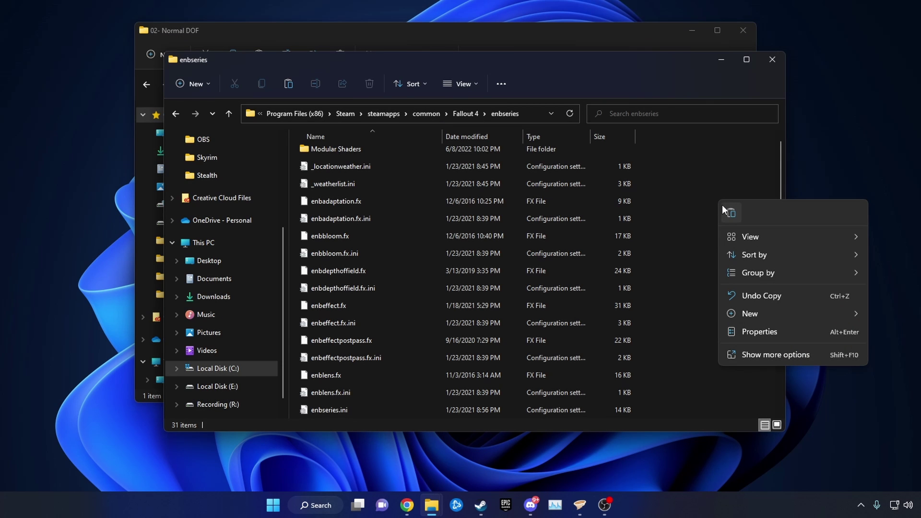
left_click(732, 214)
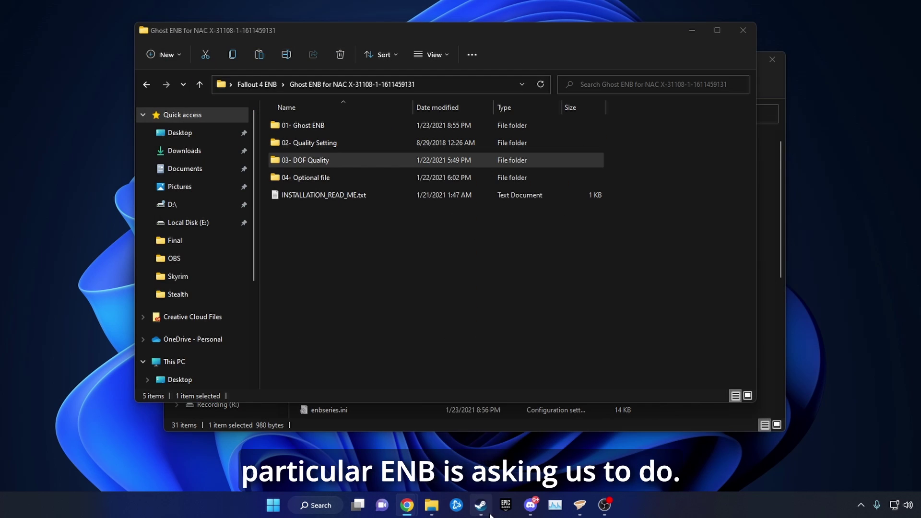
Launch Fallout 4 from the Steam library
left_click(484, 509)
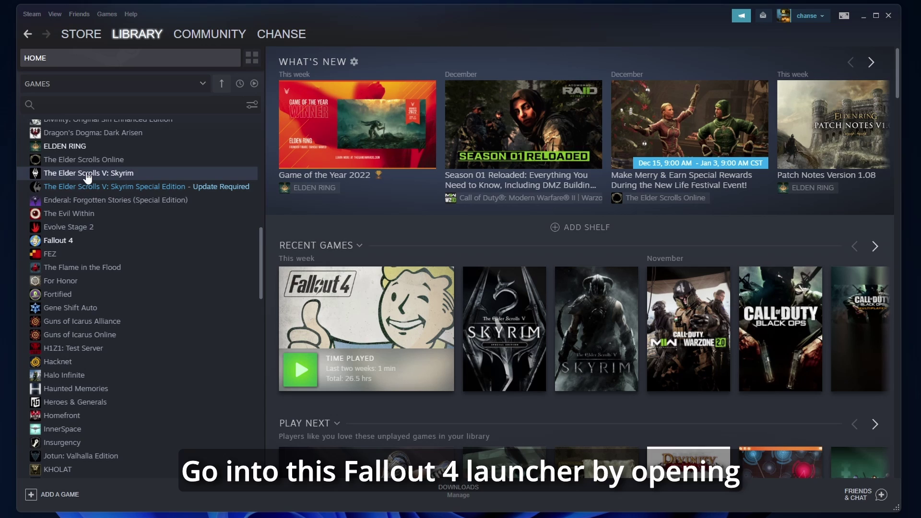
left_click(67, 240)
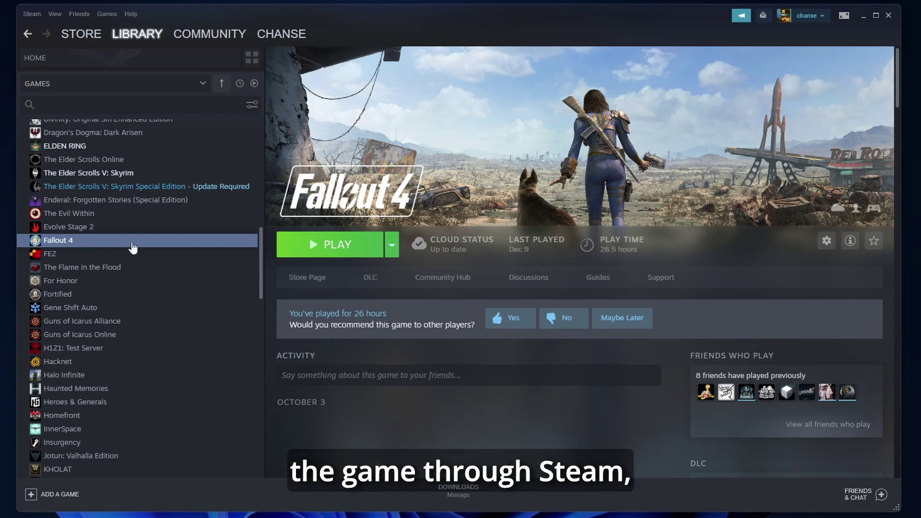
left_click(338, 246)
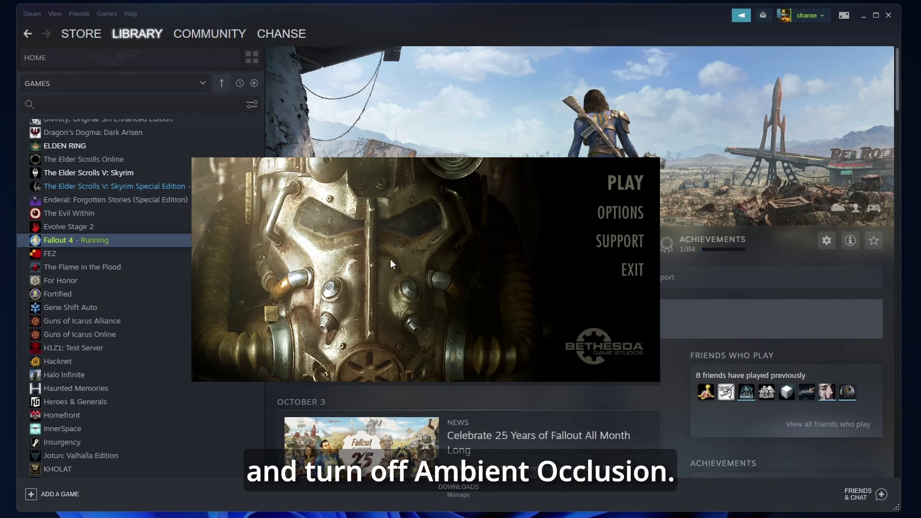
In the launcher's Advanced options, set Ambient Occlusion to Off and confirm
left_click(628, 222)
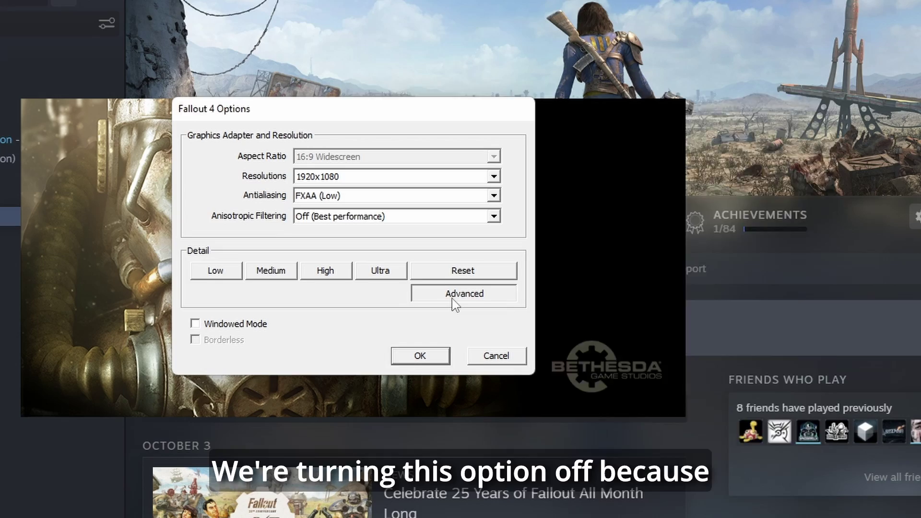
left_click(498, 295)
left_click(798, 329)
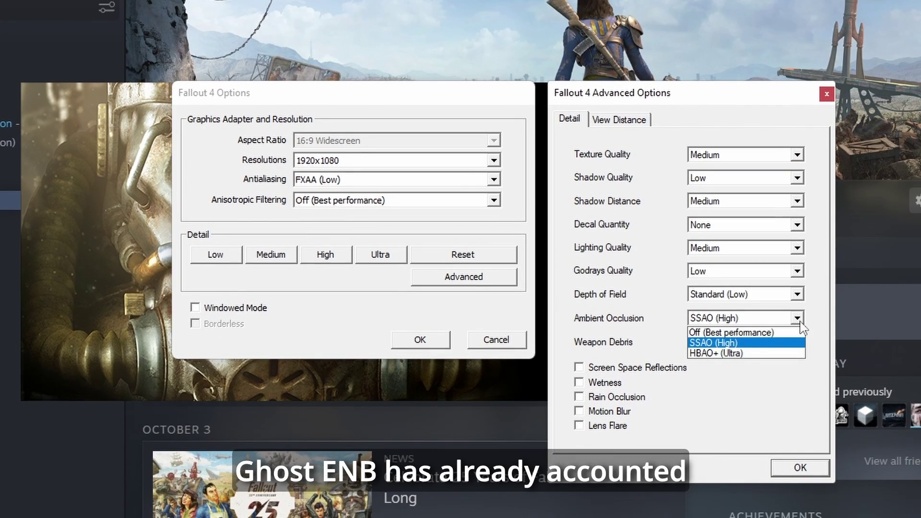
left_click(753, 333)
left_click(785, 466)
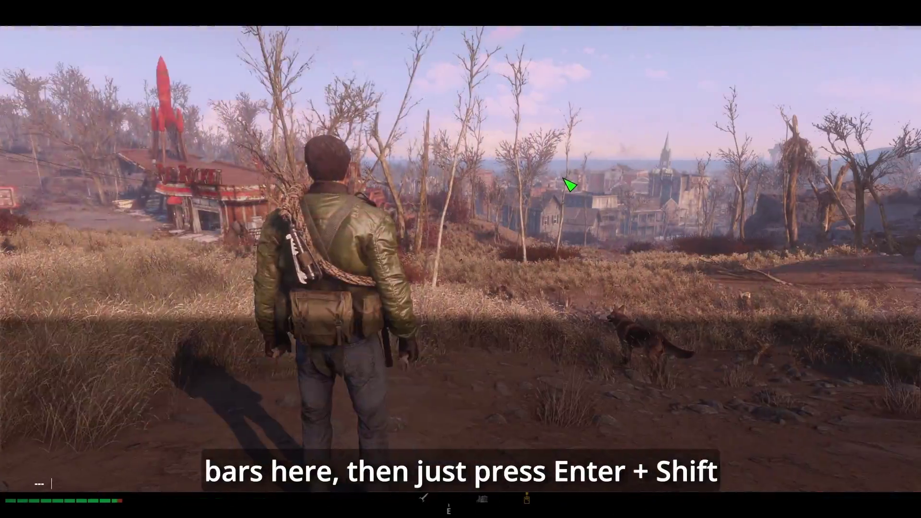
In the Shift+Enter ENB overlay, uncheck Enable Letterbox Bars under ENBEFFECTPOSTPASS.FX and save the configuration
key("shift+Return")
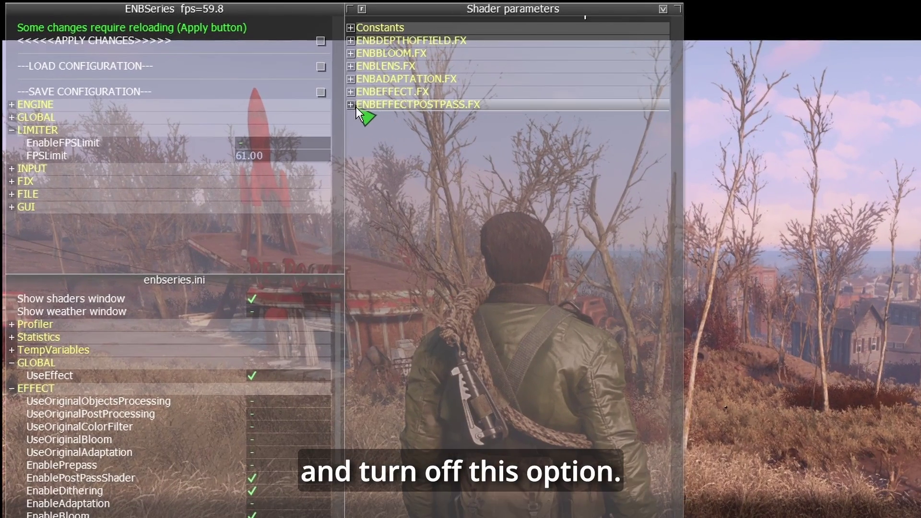
left_click(356, 107)
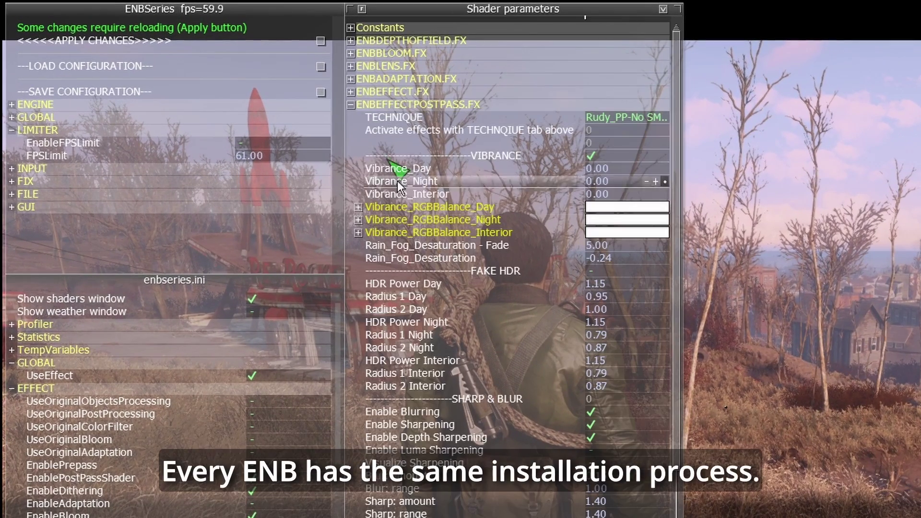
scroll(444, 434, "down", 4)
scroll(444, 435, "down", 6)
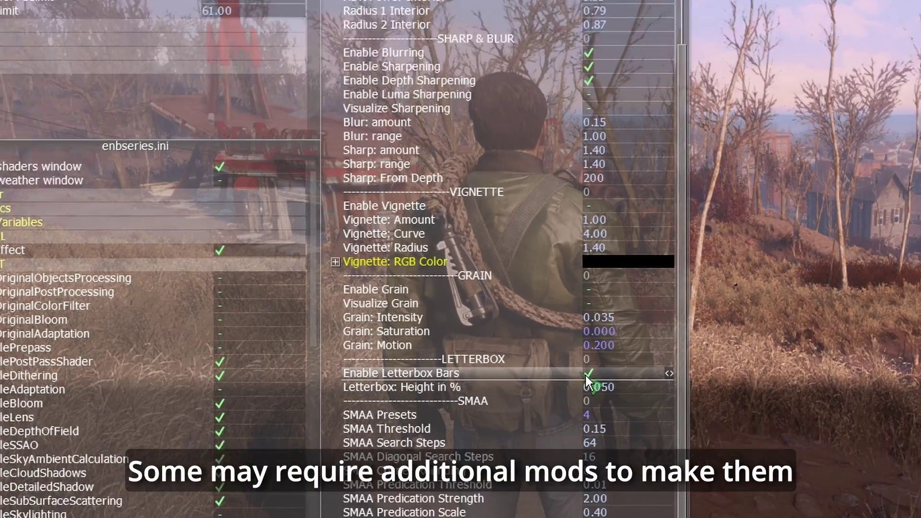
left_click(592, 367)
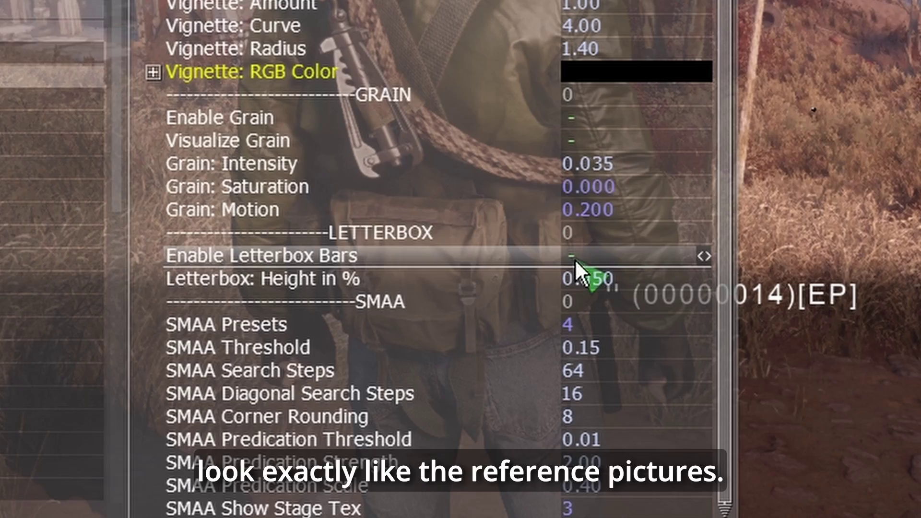
left_click(575, 259)
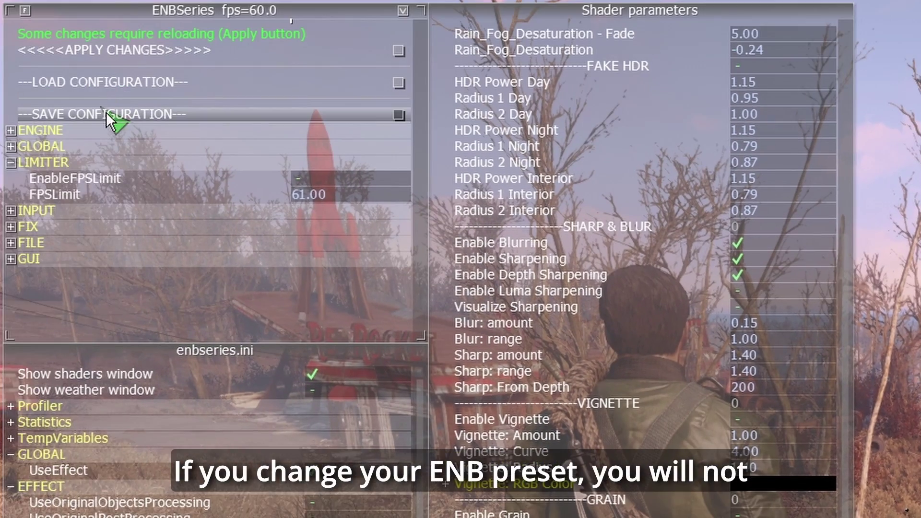
left_click(107, 111)
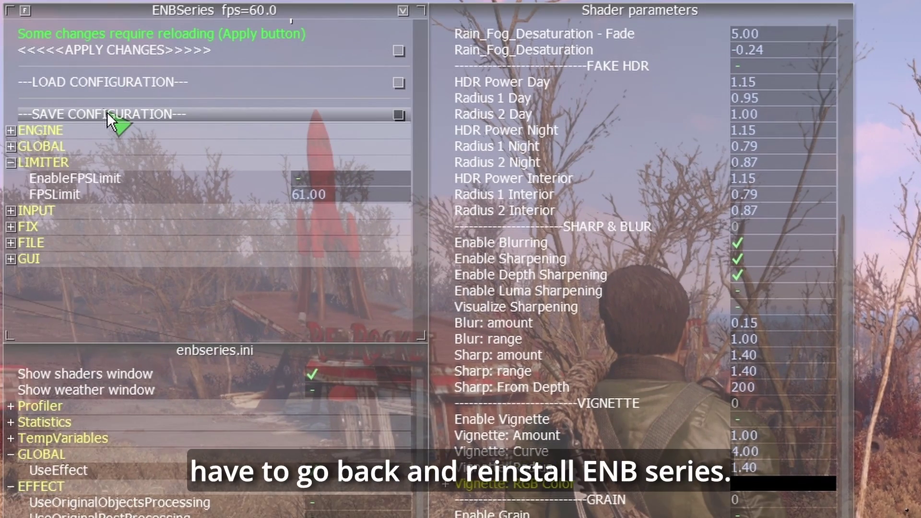
left_click(124, 117)
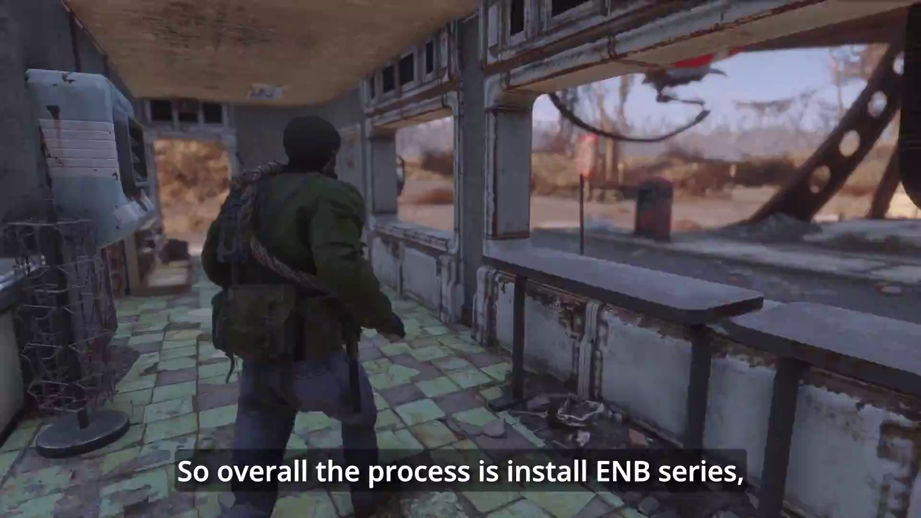